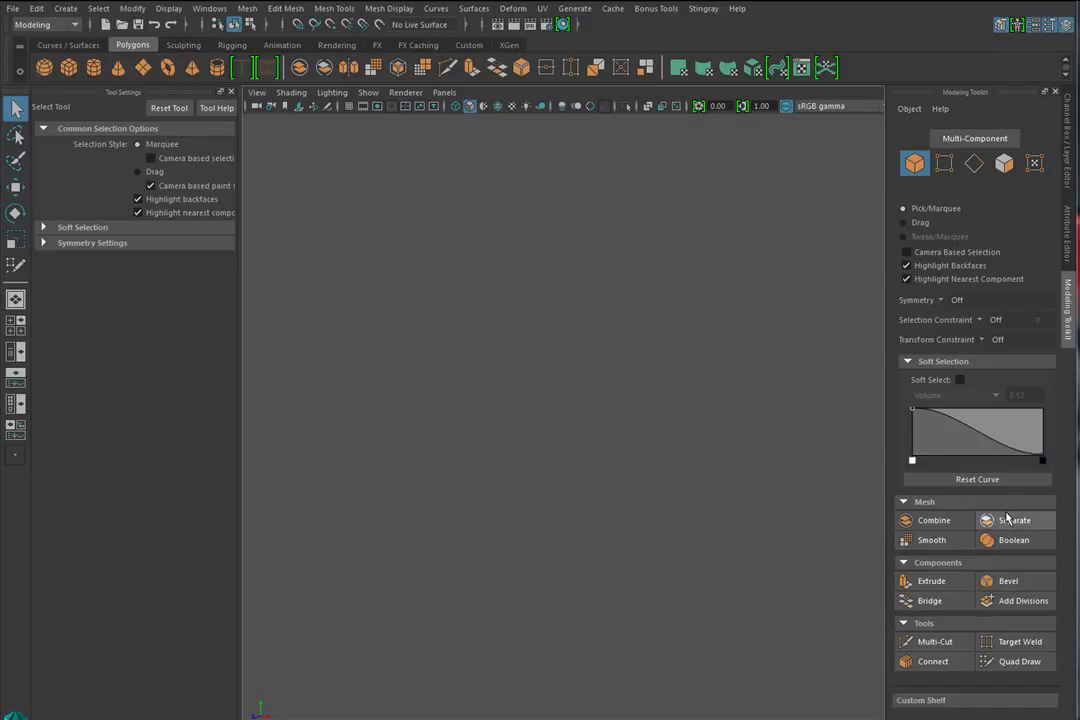
Cycle through edge, vertex and object selection modes in the Modeling Toolkit
left_click(973, 164)
left_click(944, 164)
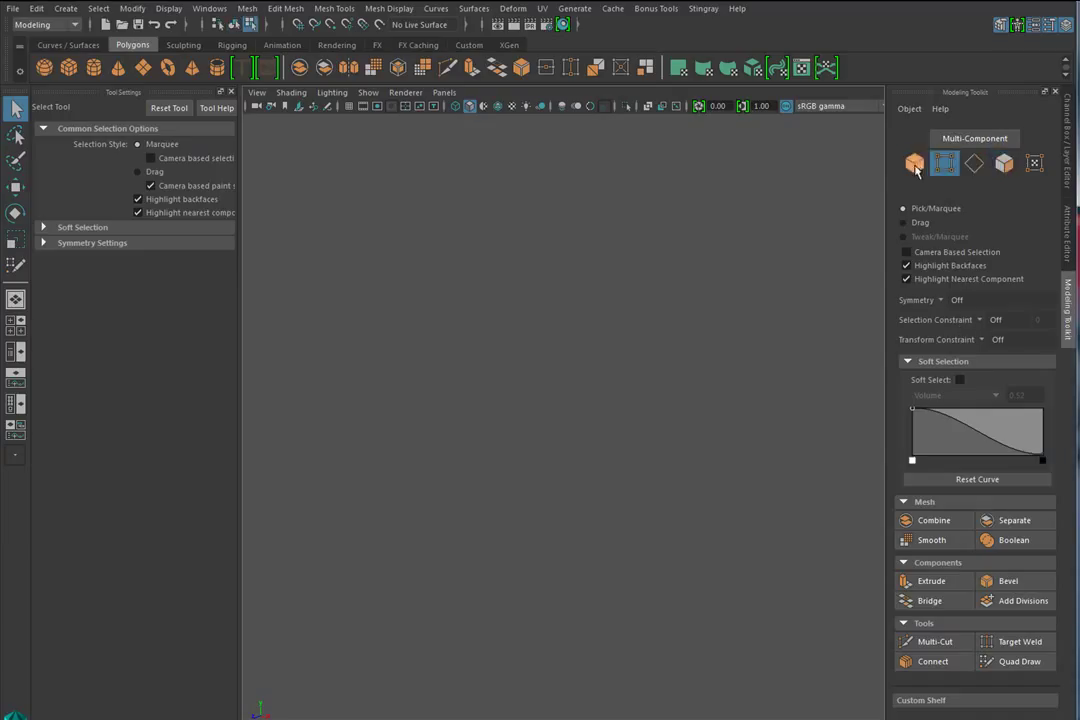
left_click(914, 164)
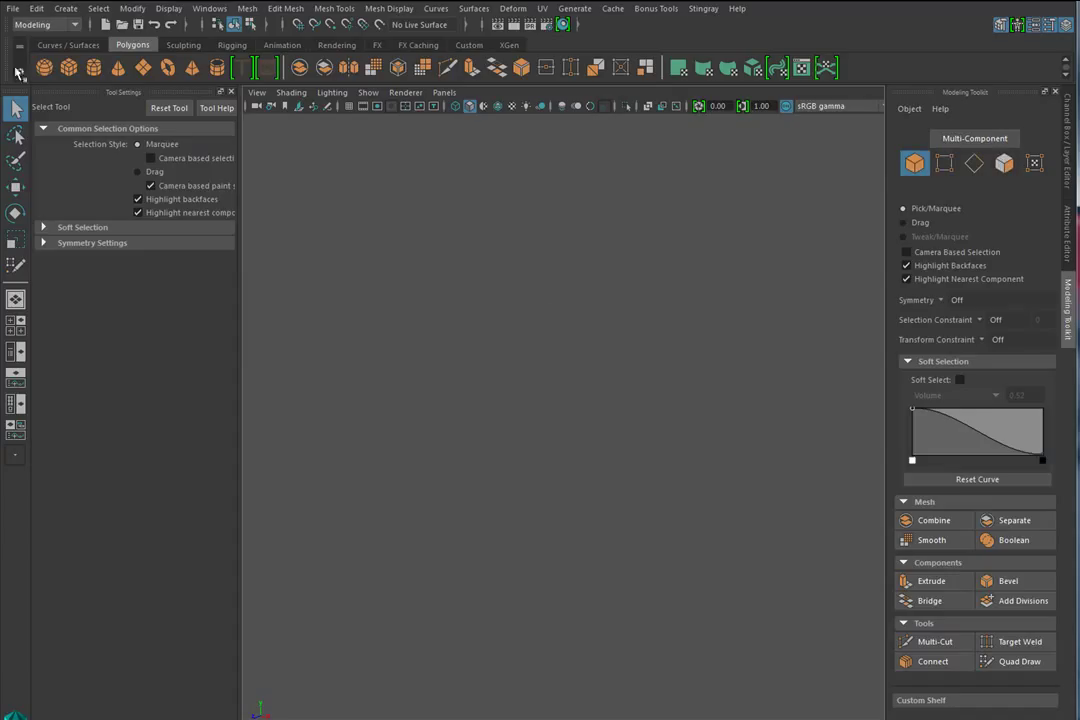
Create a polygon plane, frame it, and tumble to an angled view
left_click(143, 69)
key("f")
left_click_drag(579, 514, 714, 407, "alt")
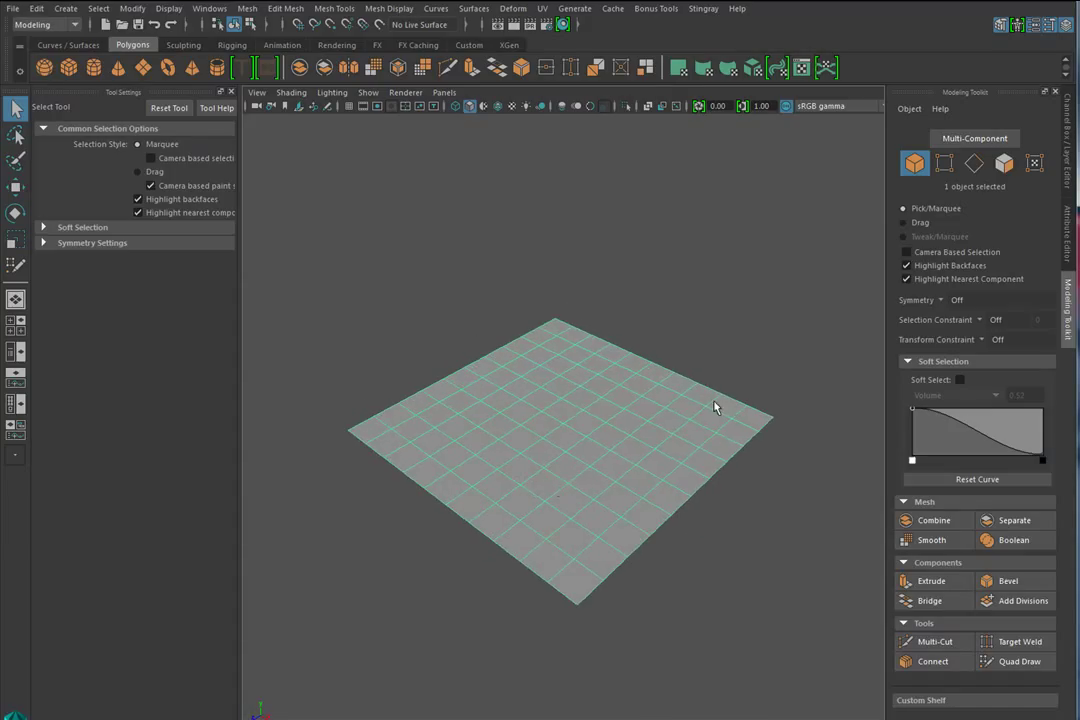
Try Face and Vertex modes, then enable Multi-Component selection
left_click(1002, 164)
left_click(944, 163)
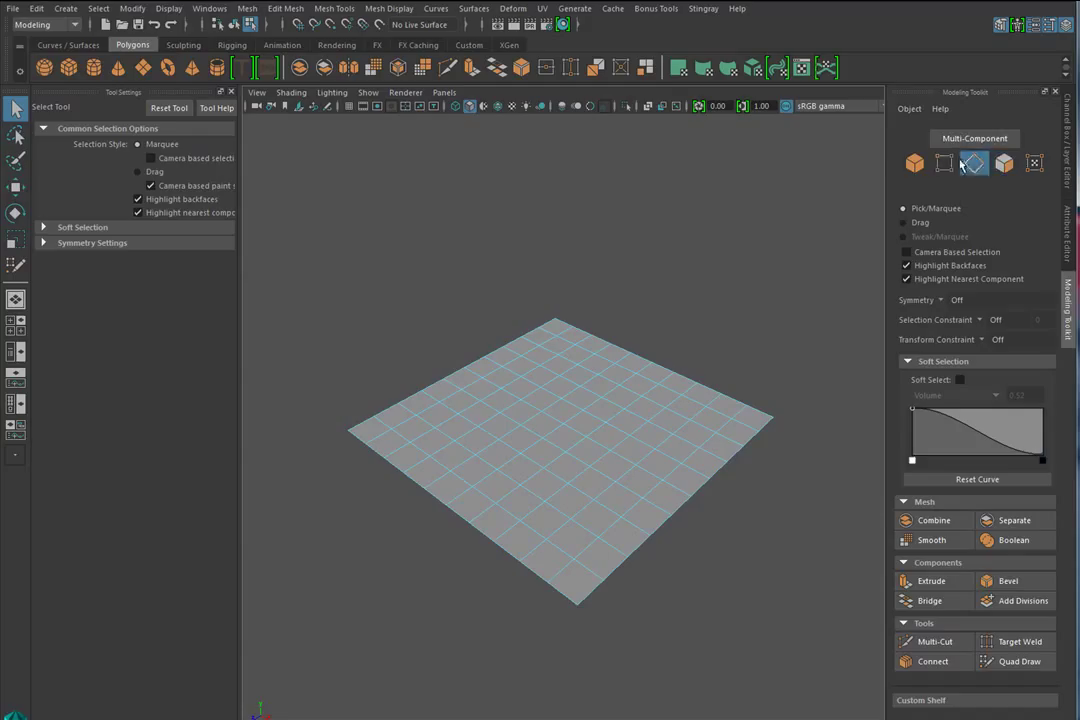
left_click(976, 145)
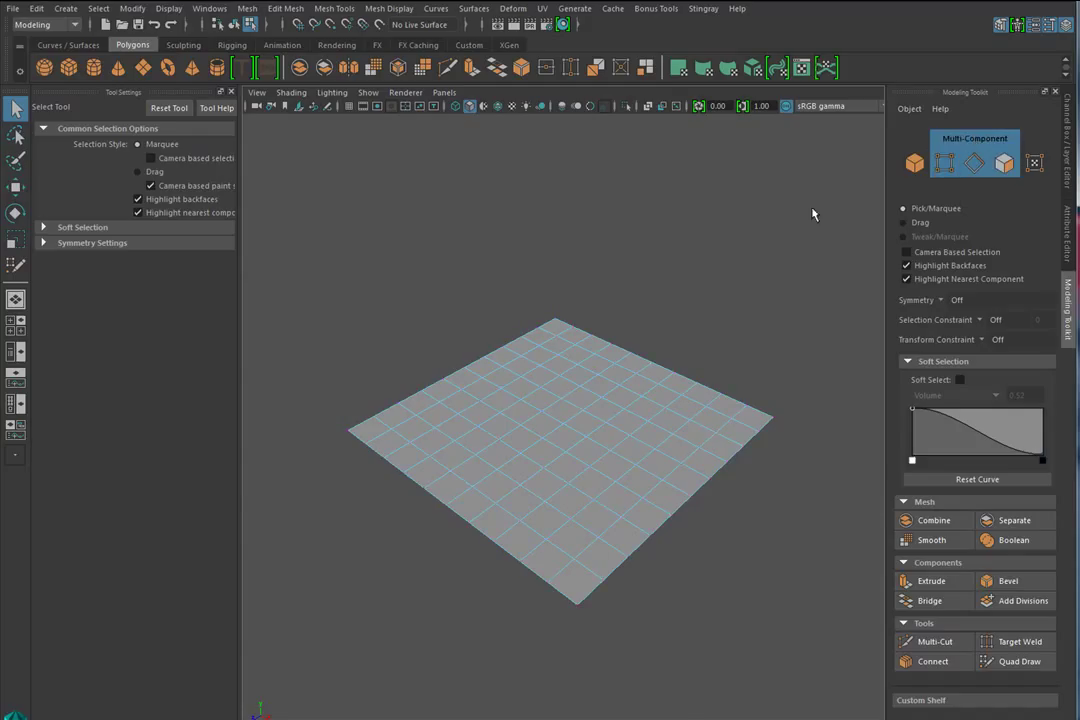
scroll(600, 493, "up", 4)
Pick assorted faces, edges and finally a single vertex on the plane
left_click(597, 428)
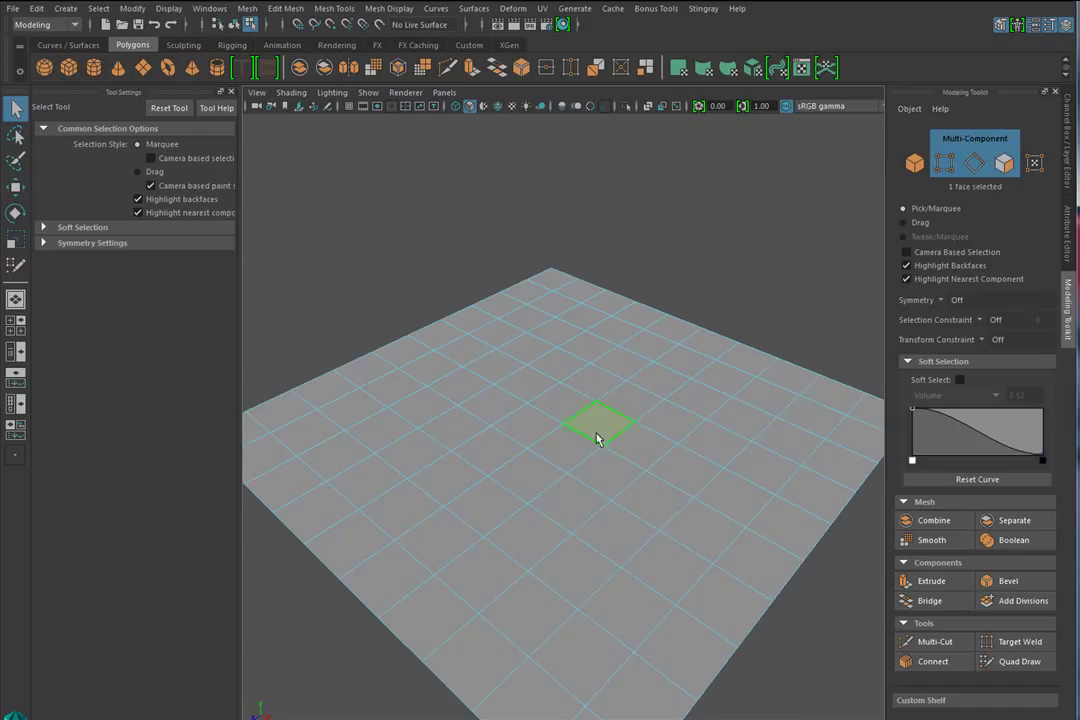
left_click(622, 433)
left_click(638, 447)
left_click(690, 417)
left_click(705, 402)
left_click(709, 405)
left_click(728, 430)
left_click_drag(733, 423, 776, 458)
left_click(724, 470)
Marquee-select vertices across the far half of the plane in Vertex mode
left_click(916, 165)
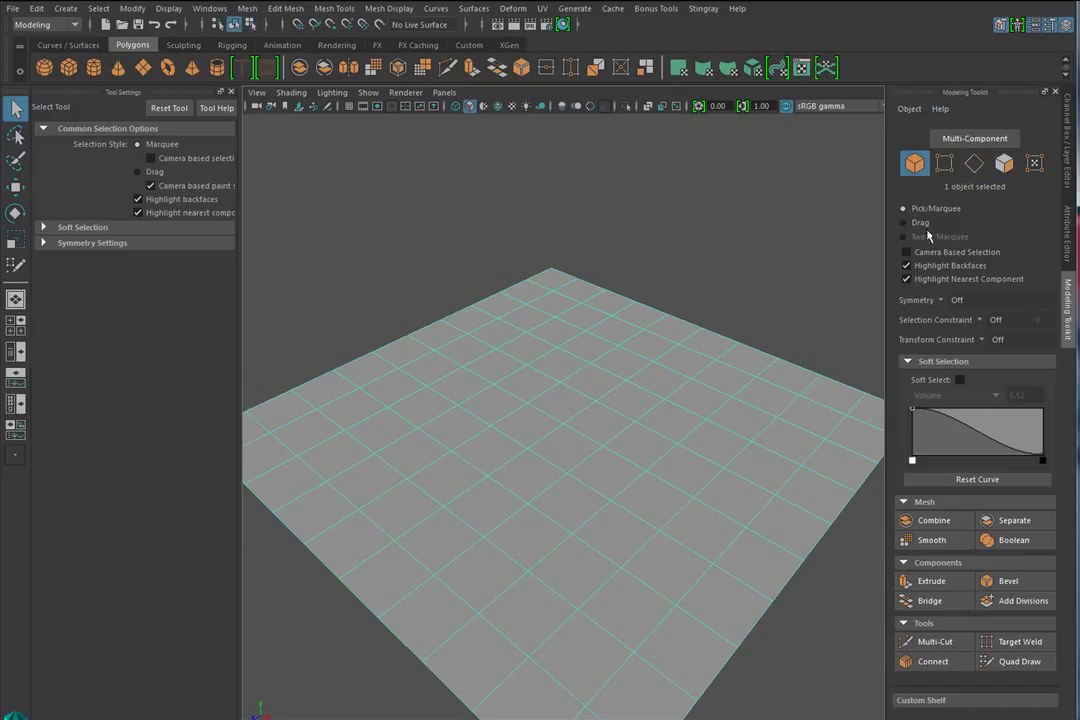
left_click(944, 163)
left_click_drag(668, 256, 395, 424)
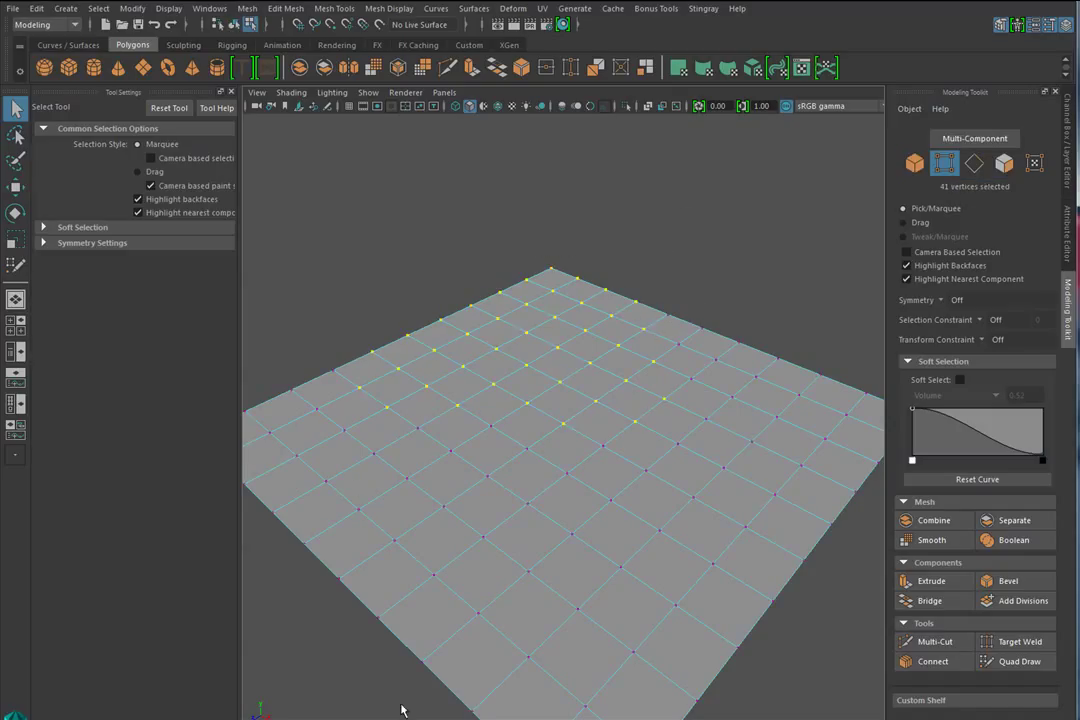
scroll(555, 330, "down", 3)
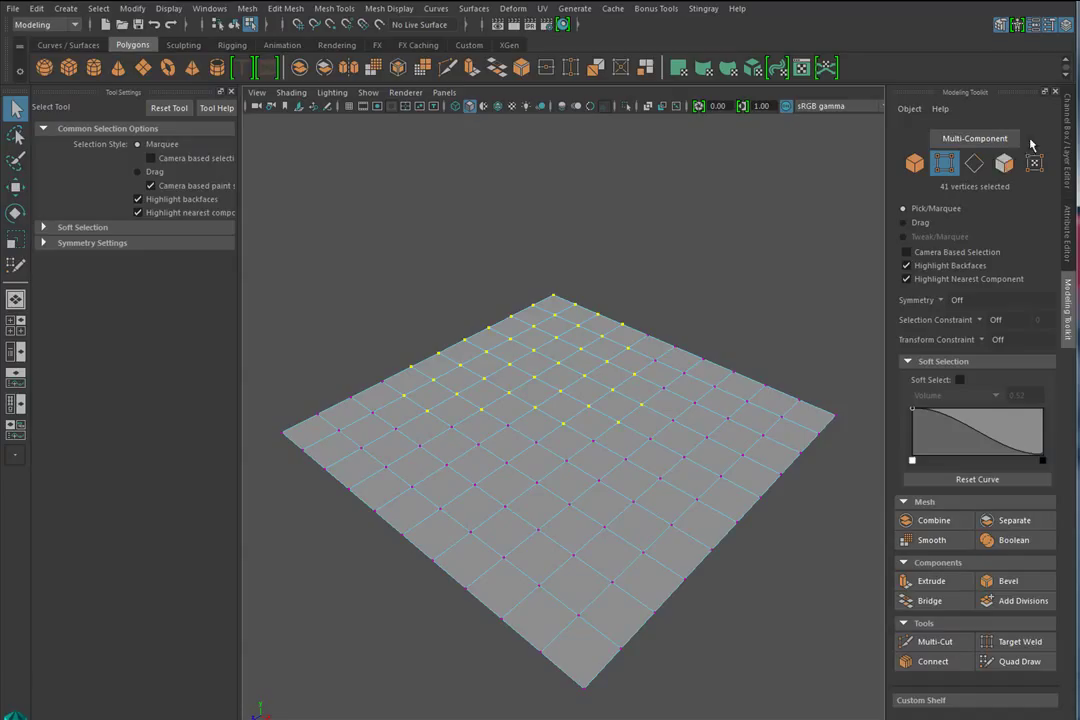
Convert the vertex selection to edges, then faces, and clear it
left_click(976, 164)
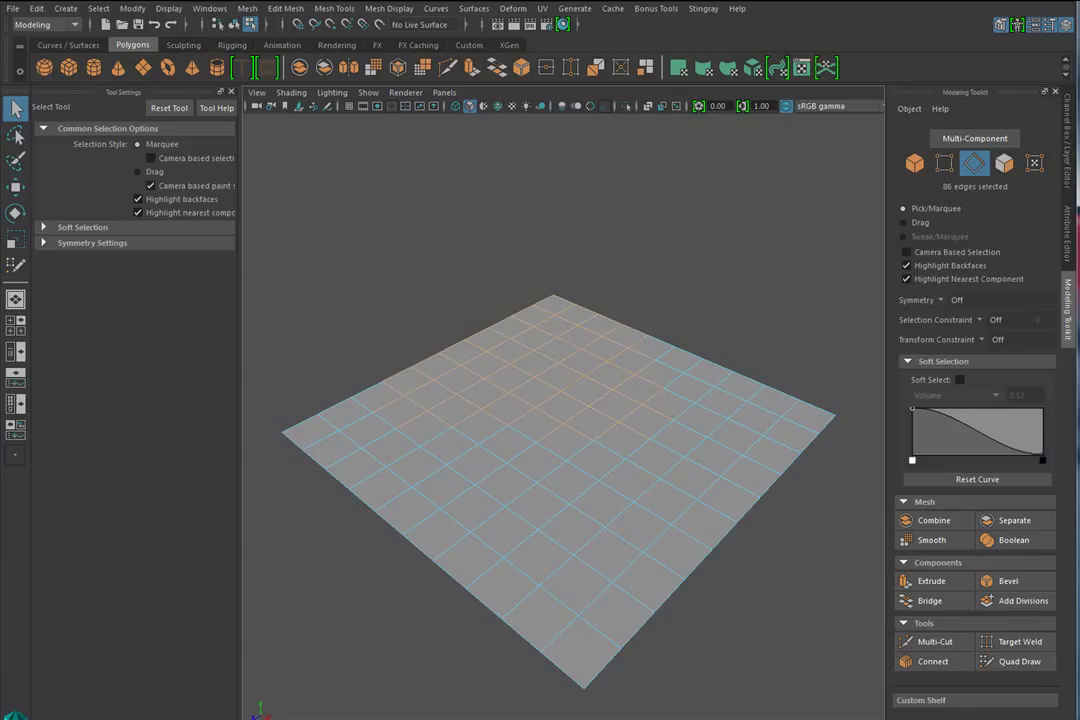
left_click(1004, 165)
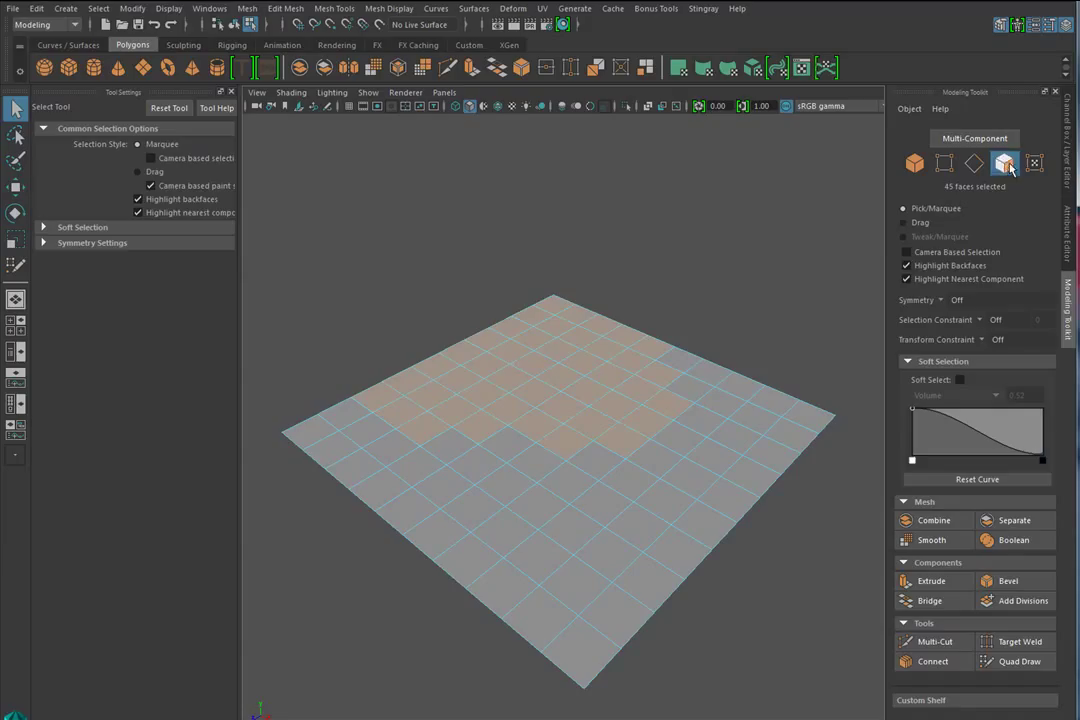
left_click(504, 283)
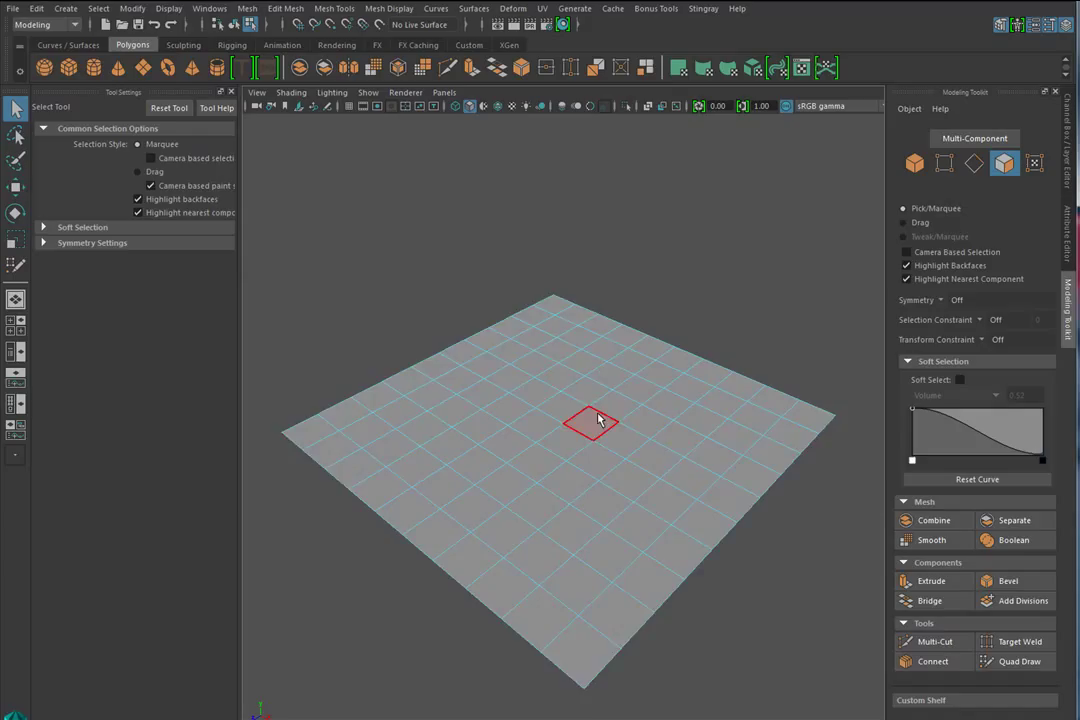
Zoom in, switch to Edge mode, and show the Selection Constraint choices
scroll(603, 420, "down", 2)
scroll(606, 421, "up", 3)
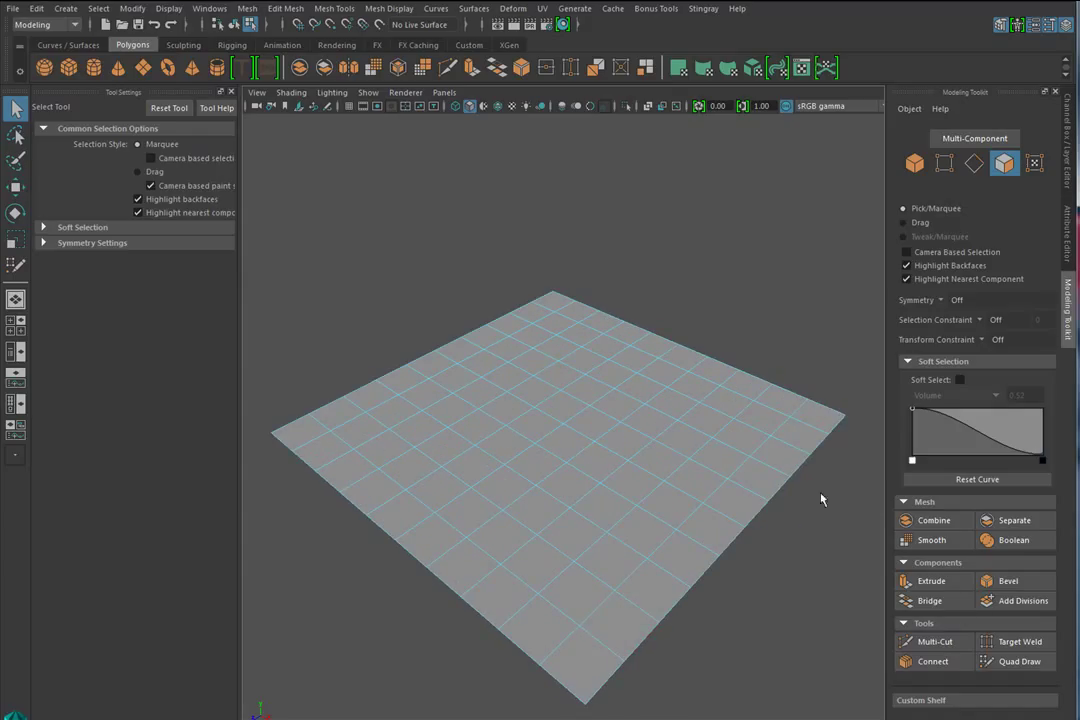
left_click(983, 320)
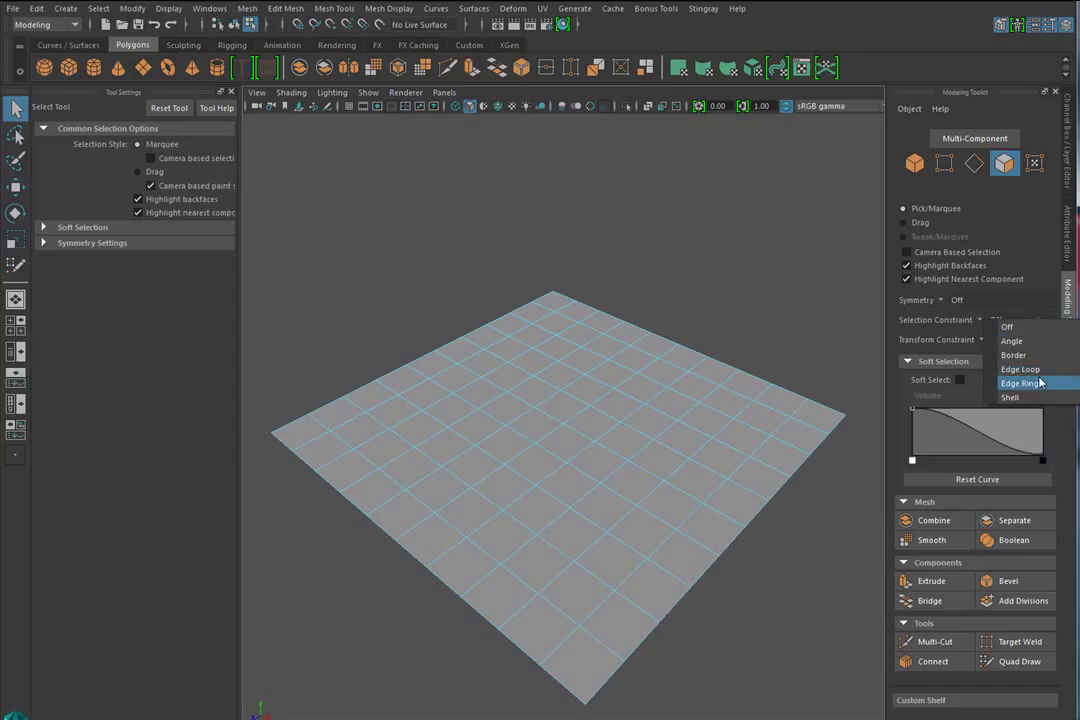
left_click(975, 163)
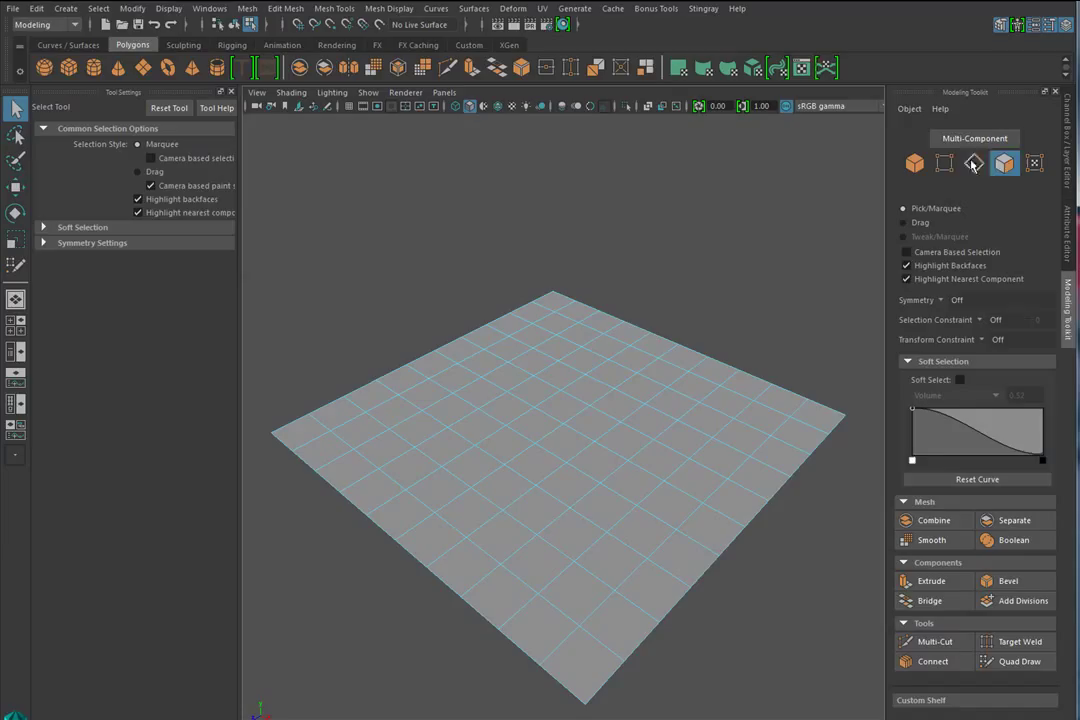
left_click(975, 163)
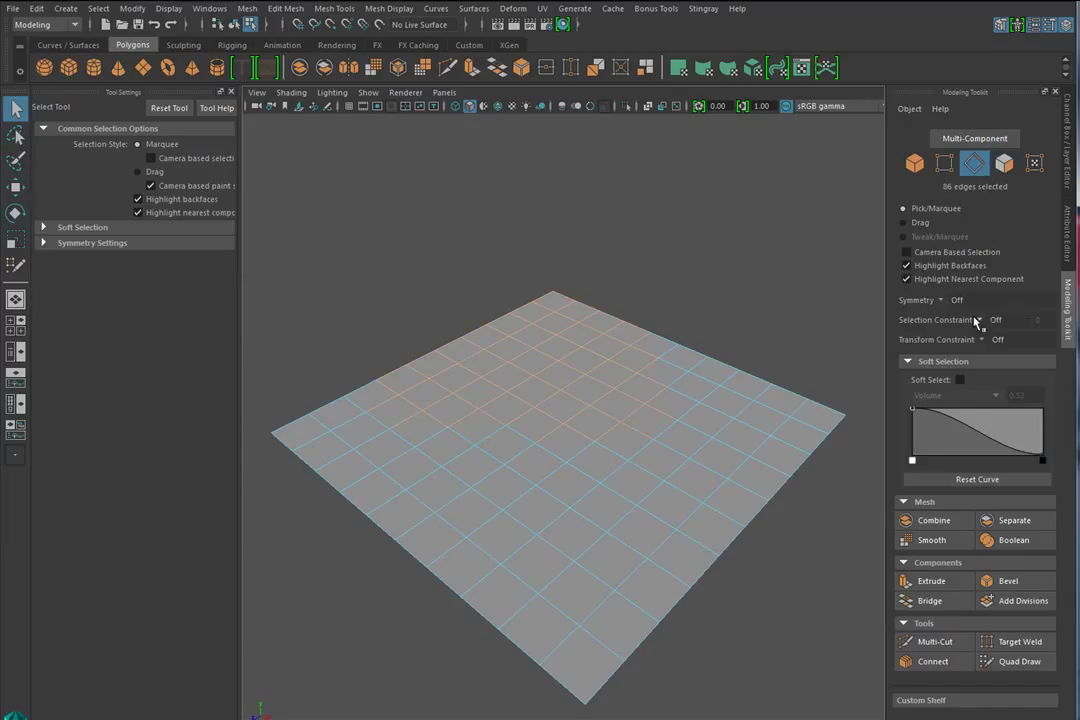
left_click(985, 322)
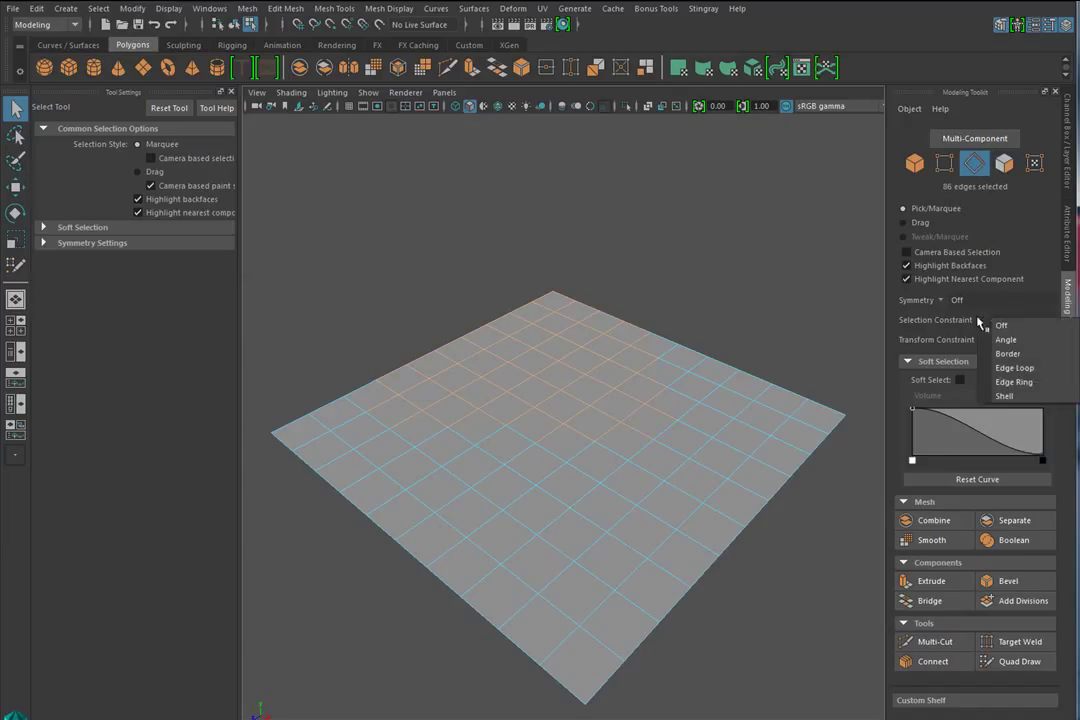
Constrain selection to Edge Loop, trial-select several parallel loops, then clear them
left_click(1026, 367)
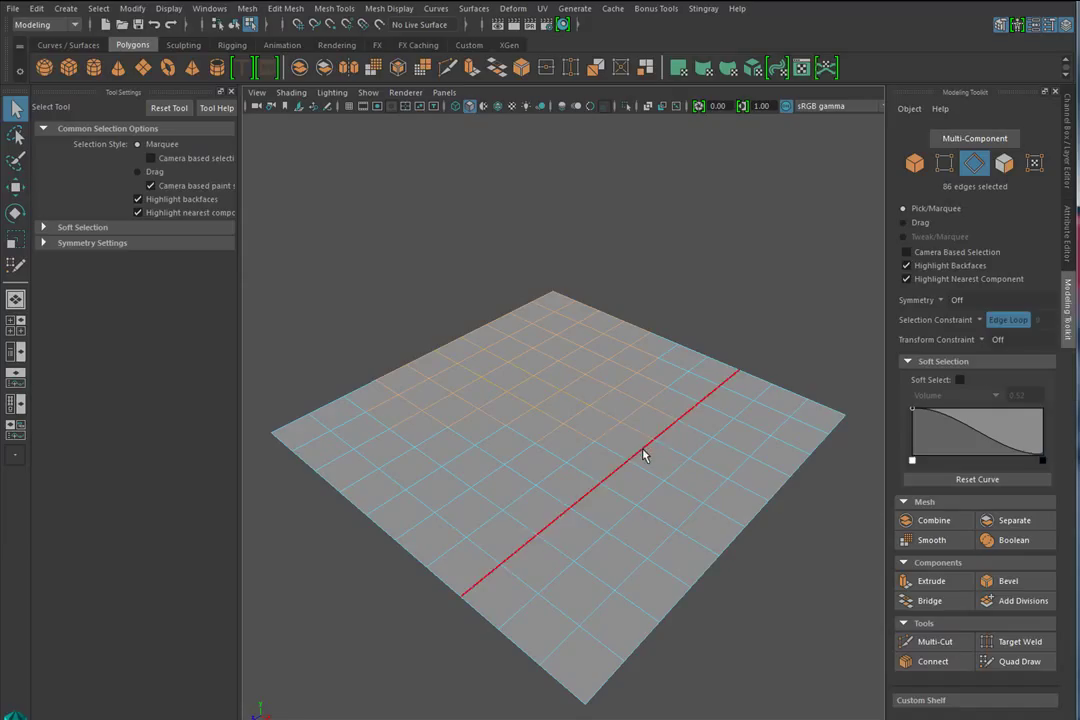
left_click(643, 455)
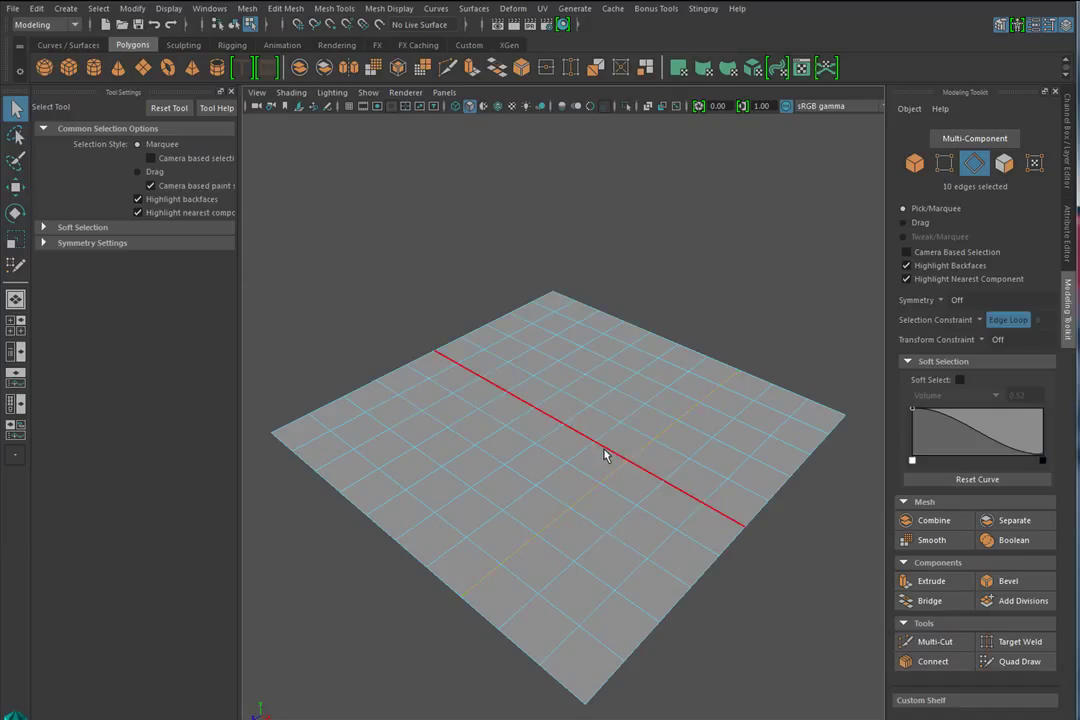
left_click(540, 452)
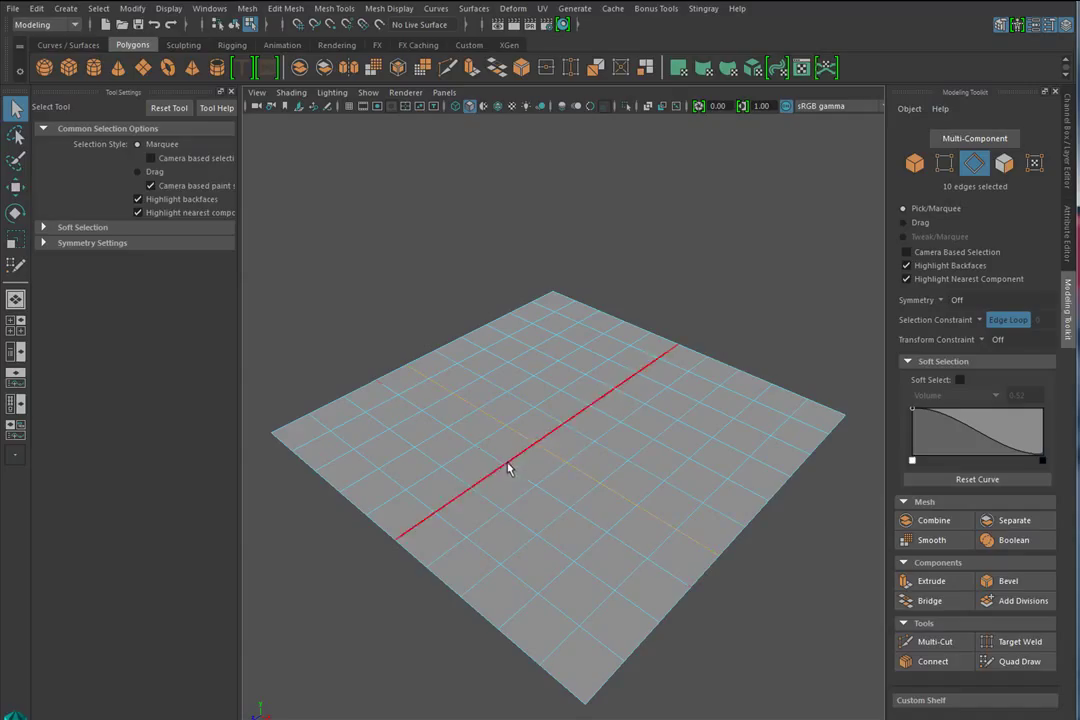
left_click(550, 495, "shift")
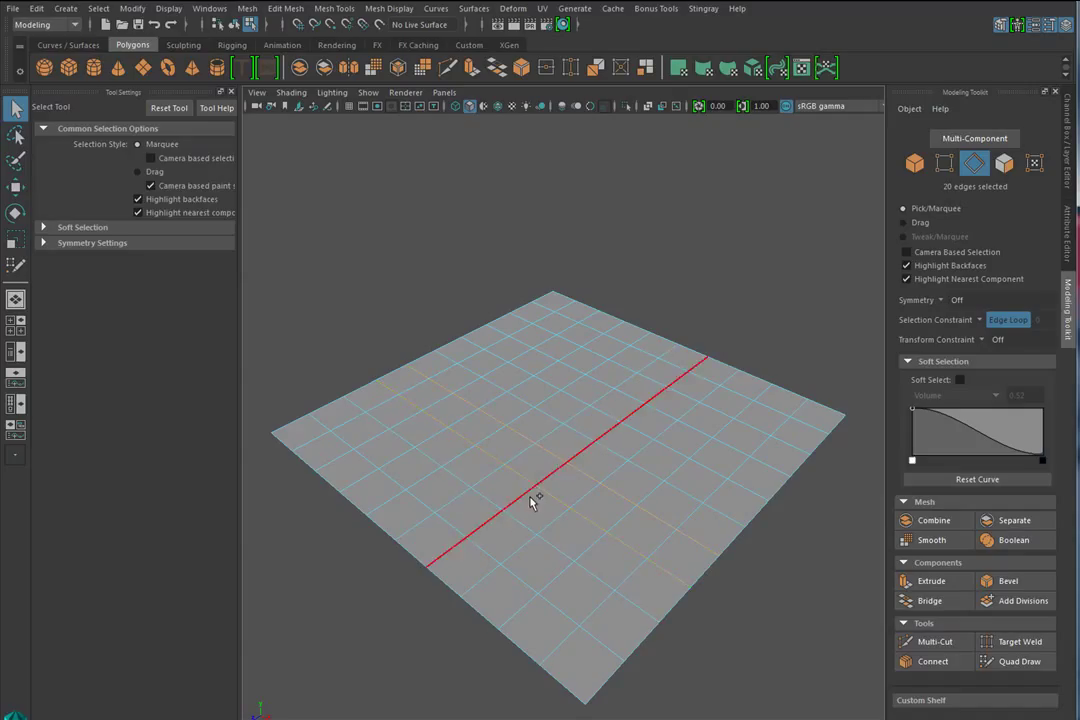
left_click(531, 497, "shift")
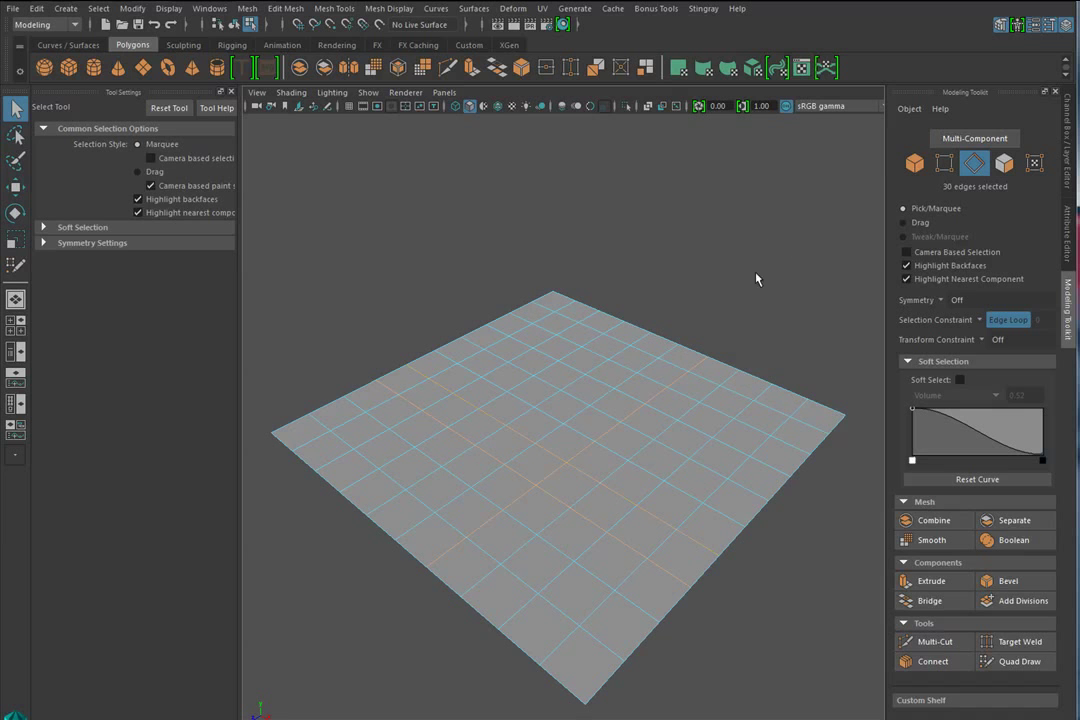
left_click(767, 315)
left_click_drag(536, 457, 560, 457, "alt")
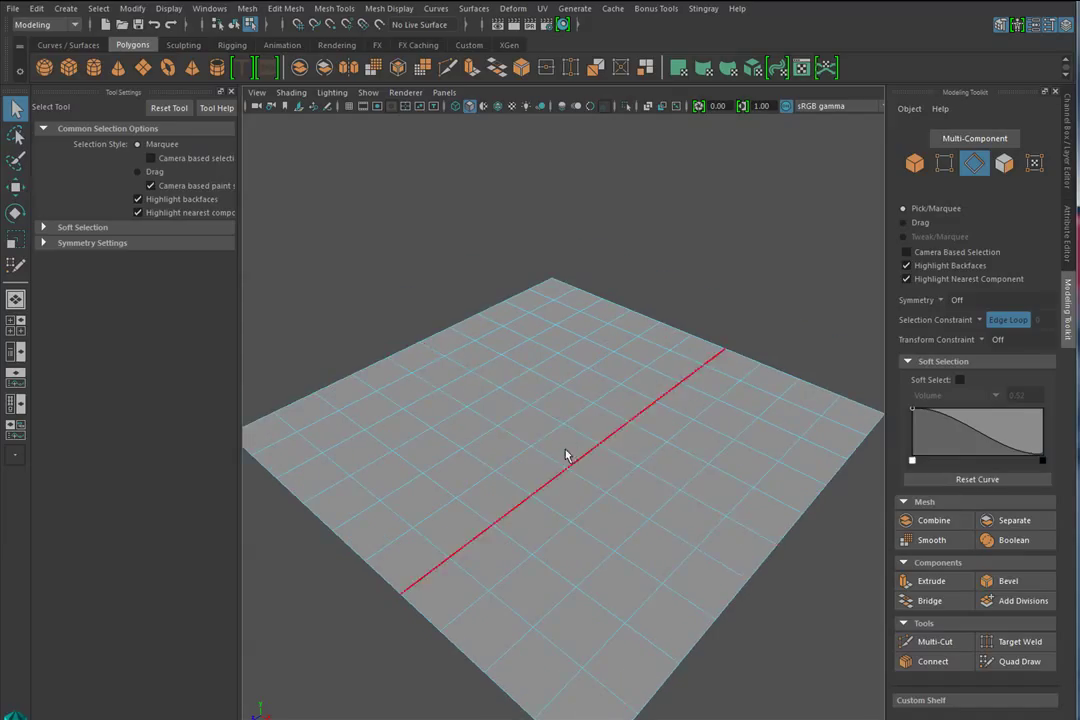
Set the constraint to Edge Ring, select an 11-edge ring, and insert loops with Multi-Cut
left_click(987, 324)
left_click(1017, 380)
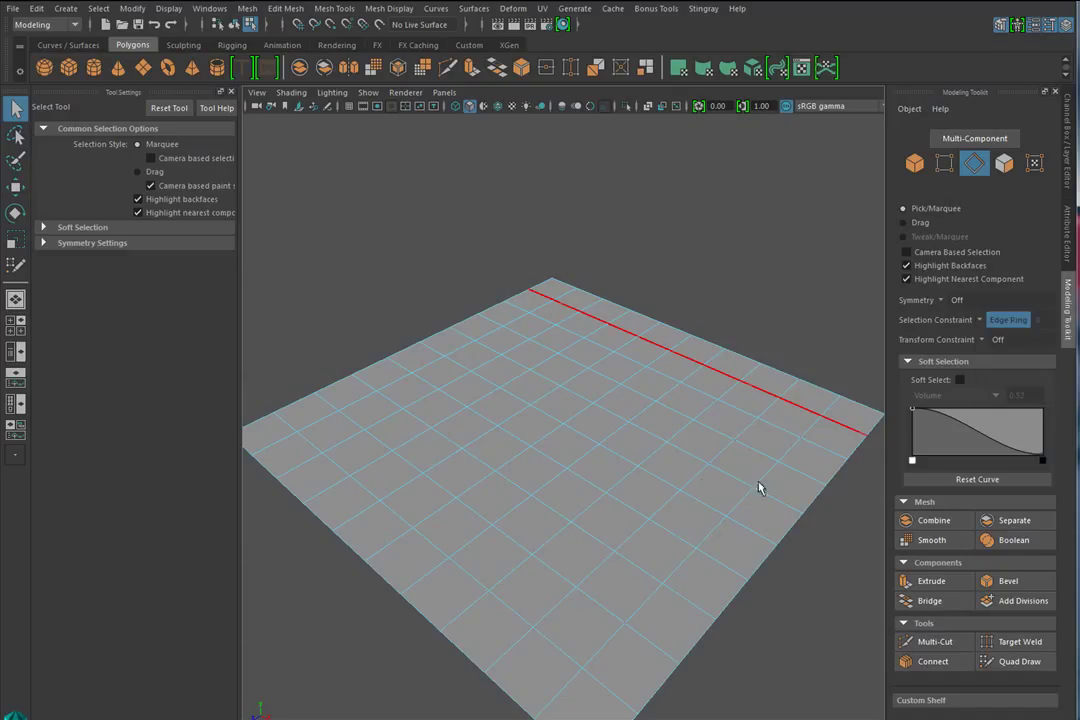
left_click(621, 479)
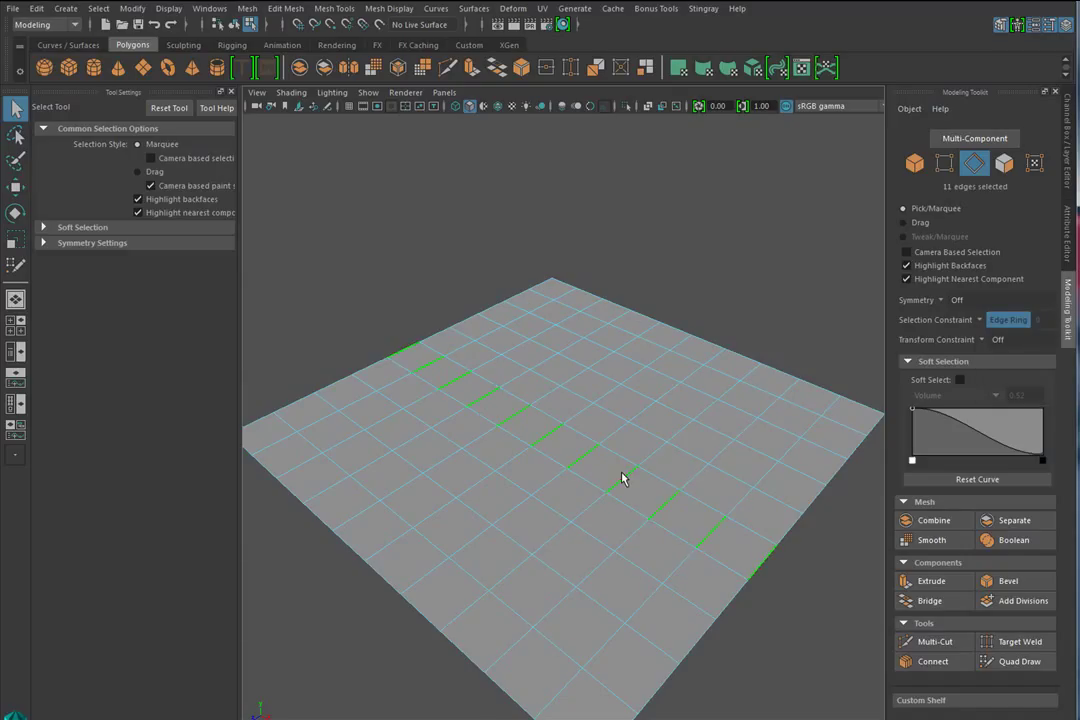
left_click(938, 642)
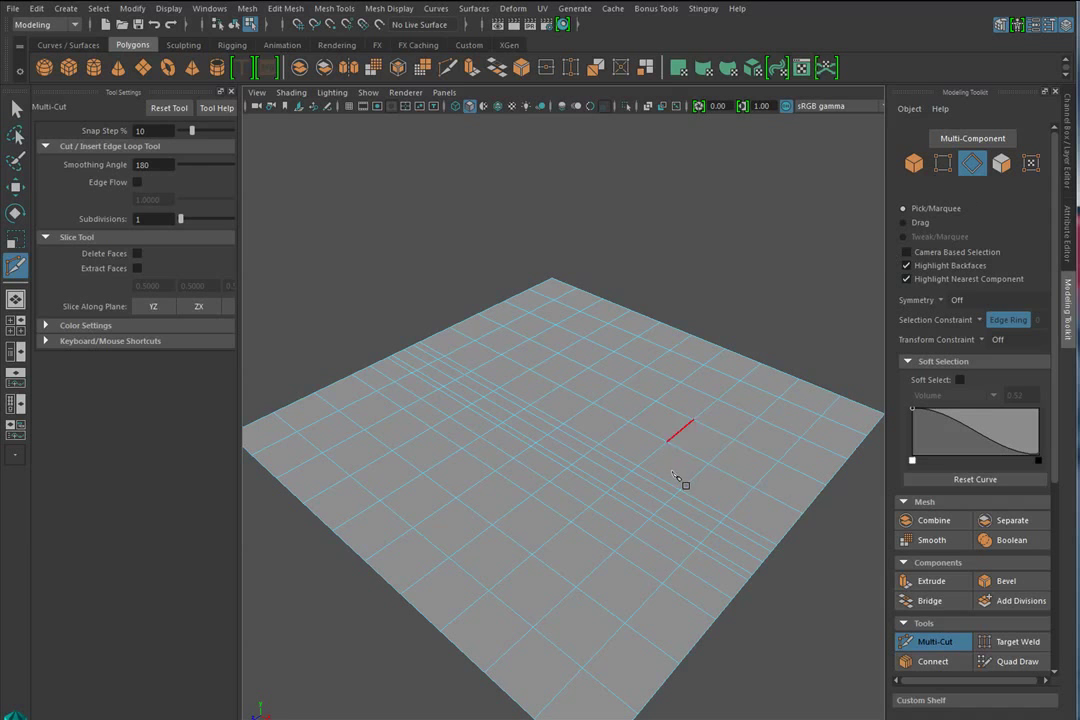
left_click(925, 641)
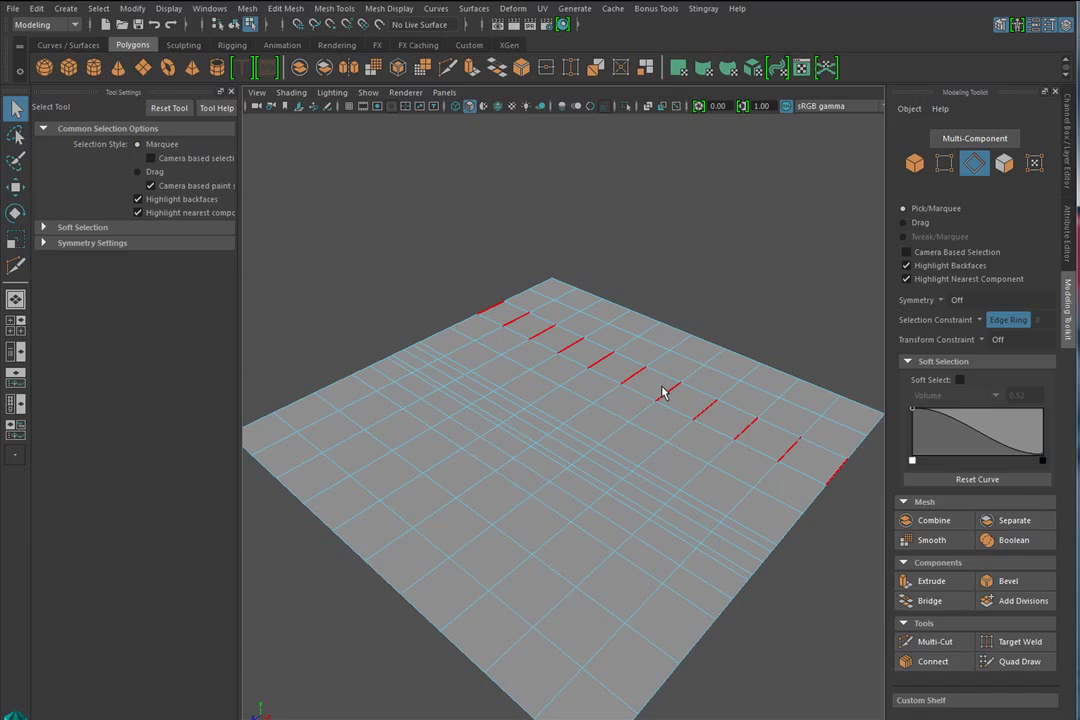
Select a 15-edge ring and Multi-Cut a line from the centre to the upper-left border
left_click(772, 450)
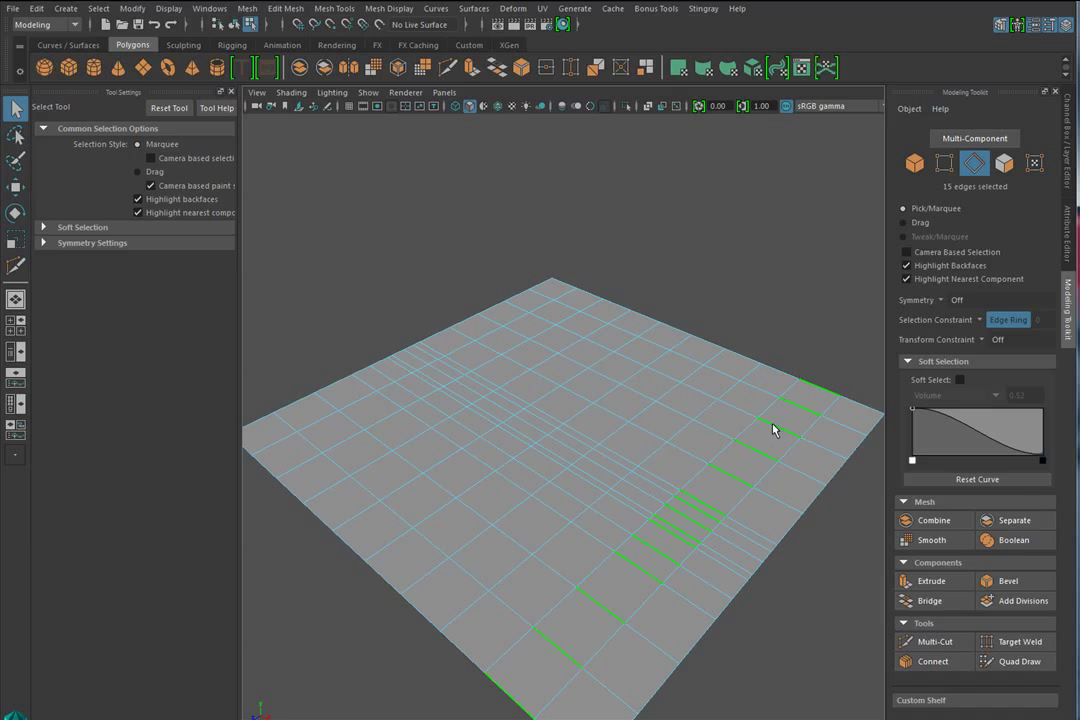
left_click(938, 644)
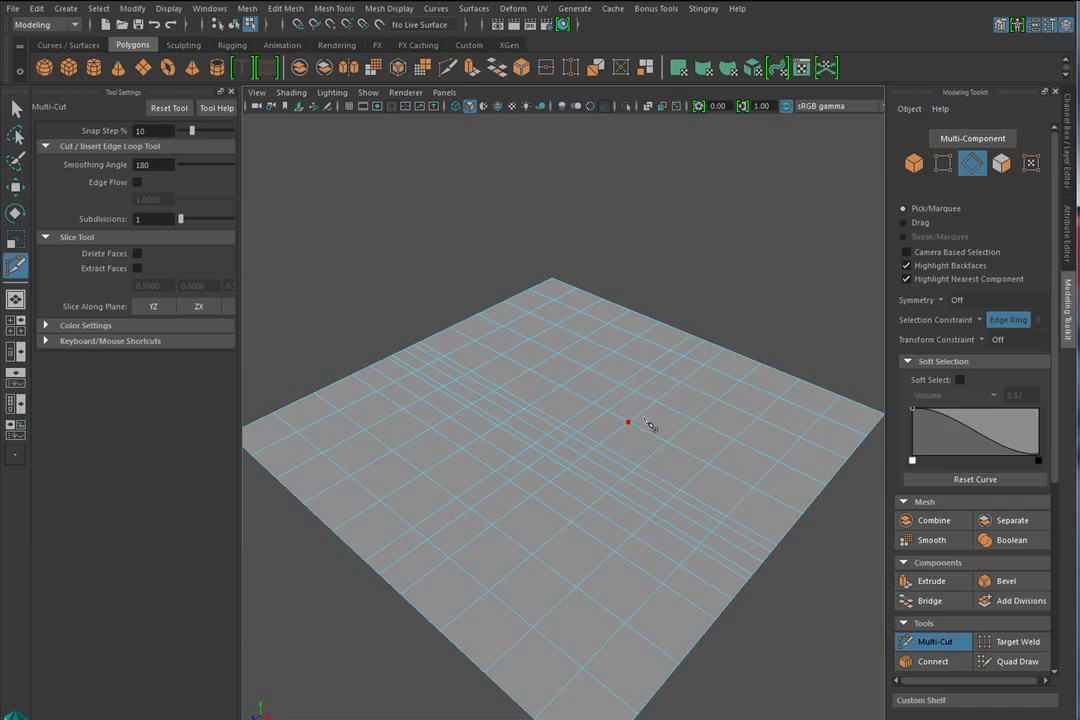
left_click_drag(608, 410, 627, 397)
left_click(625, 397)
left_click(611, 390)
left_click(466, 320)
key("Return")
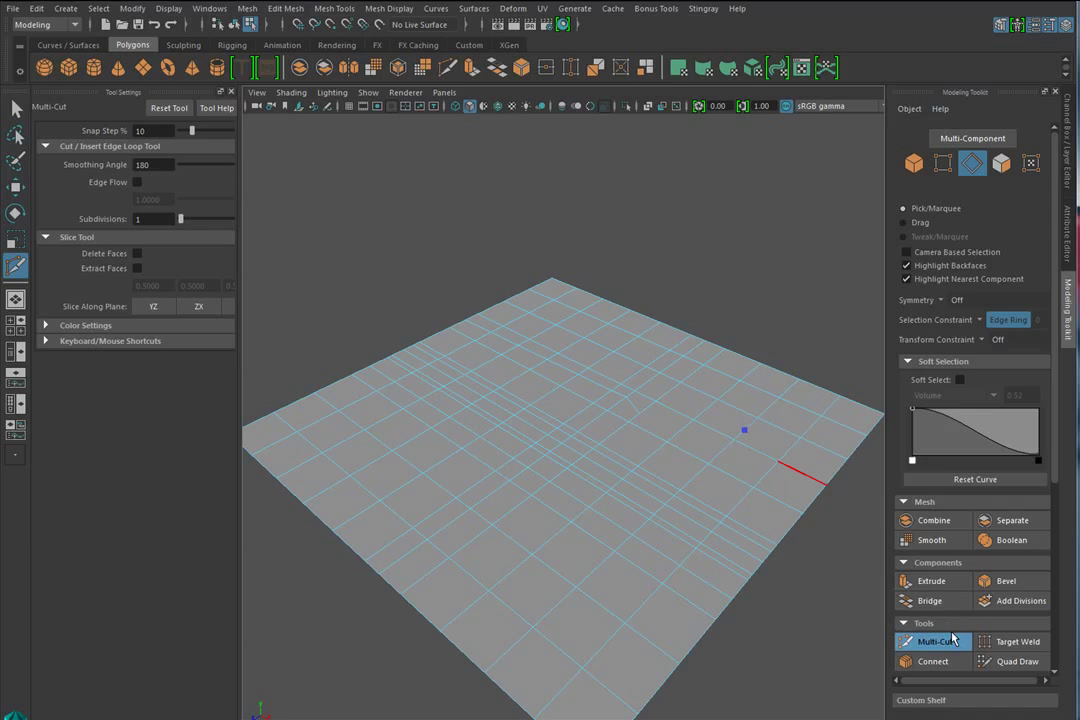
key("q")
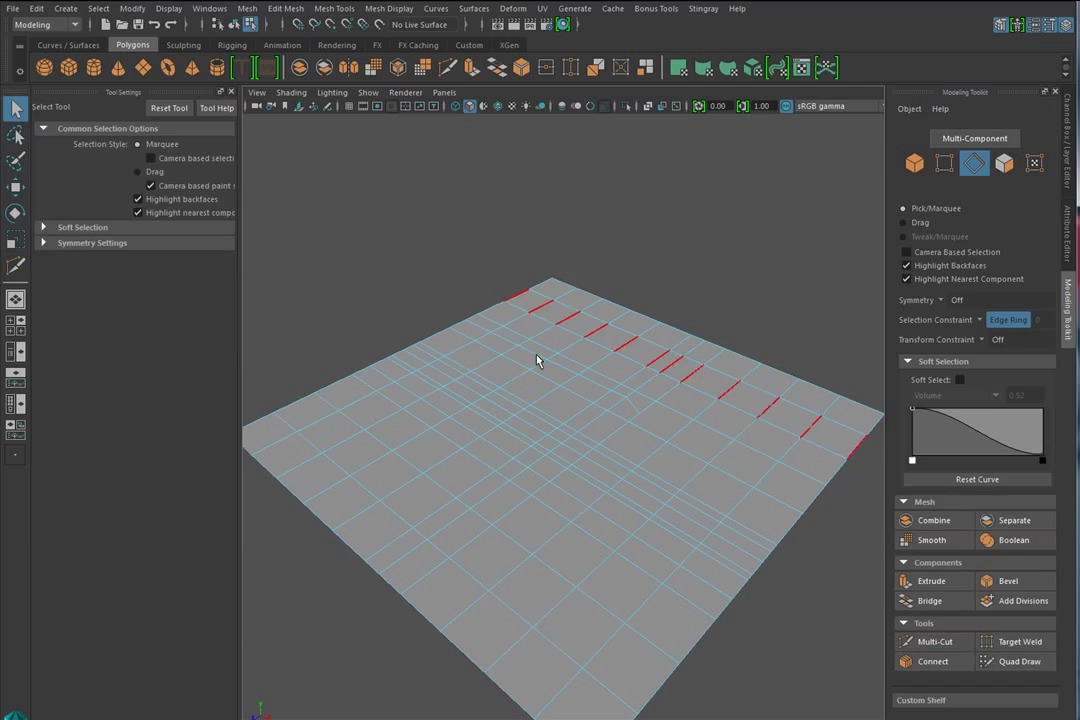
Connect the 12-edge ring with Segments set to 4, adding four parallel loops
left_click(475, 545)
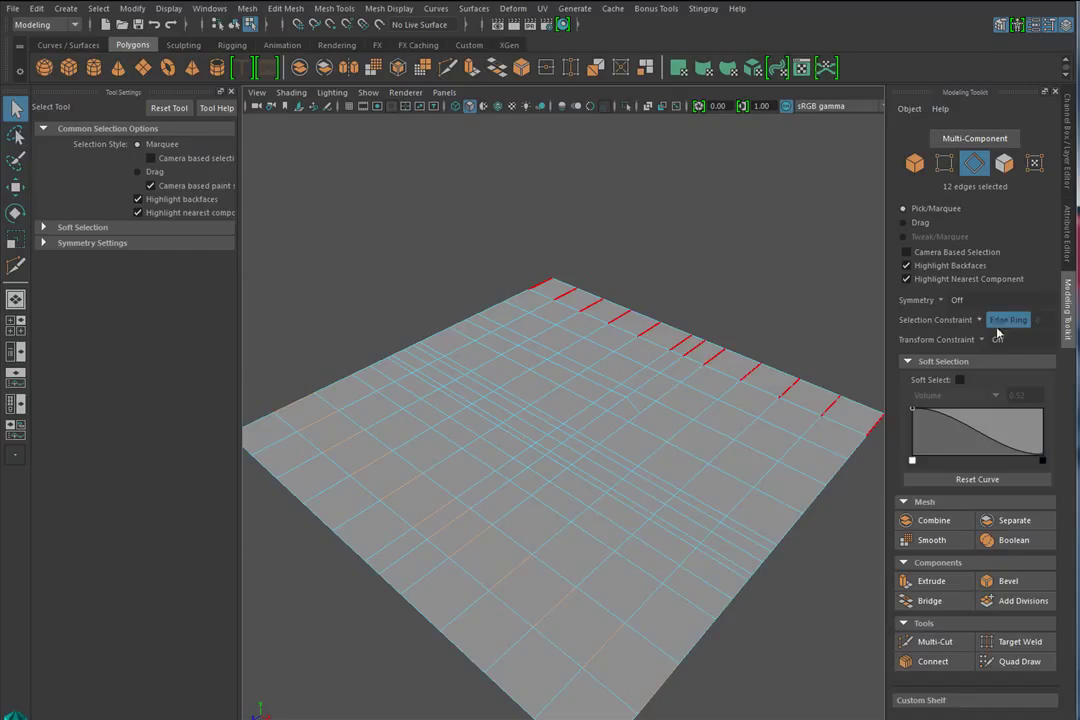
left_click(933, 662)
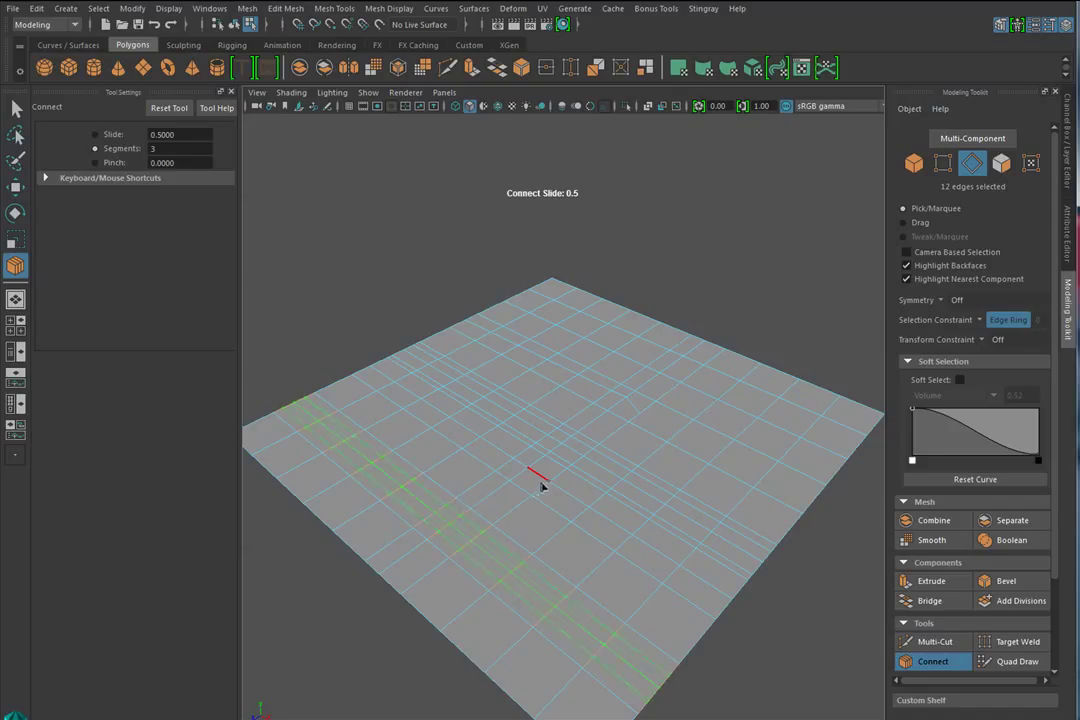
middle_click_drag(480, 502, 520, 470, "ctrl")
middle_click_drag(437, 394, 395, 453, "ctrl")
middle_click_drag(450, 461, 353, 496, "ctrl")
key("Return")
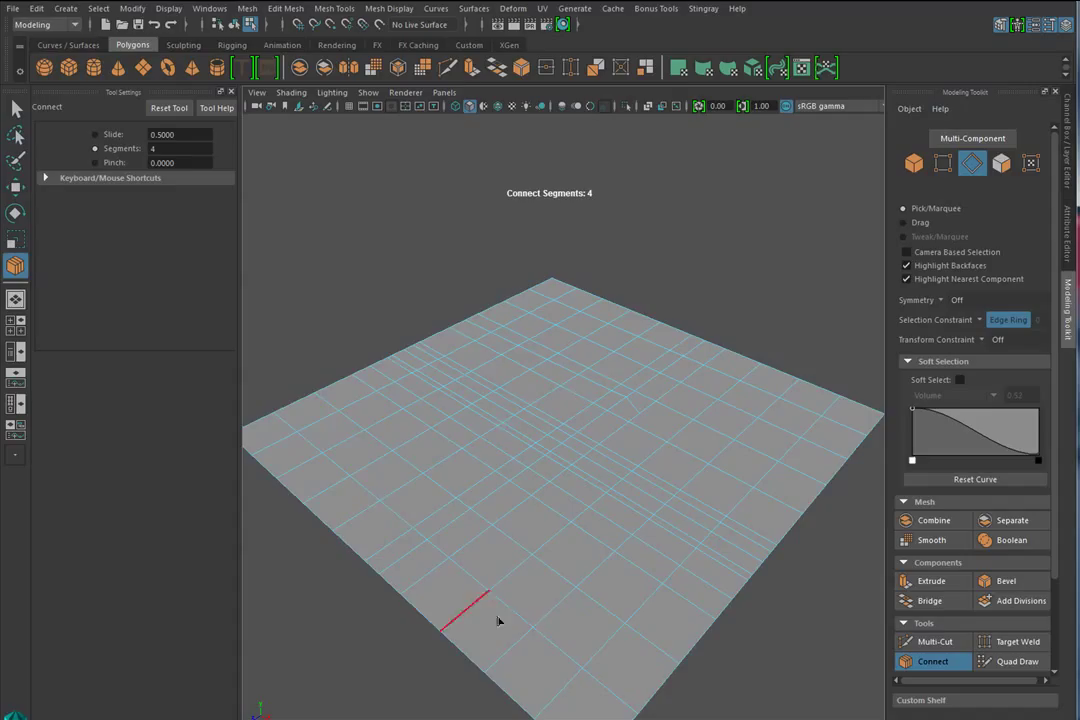
left_click_drag(497, 651, 446, 612, "alt")
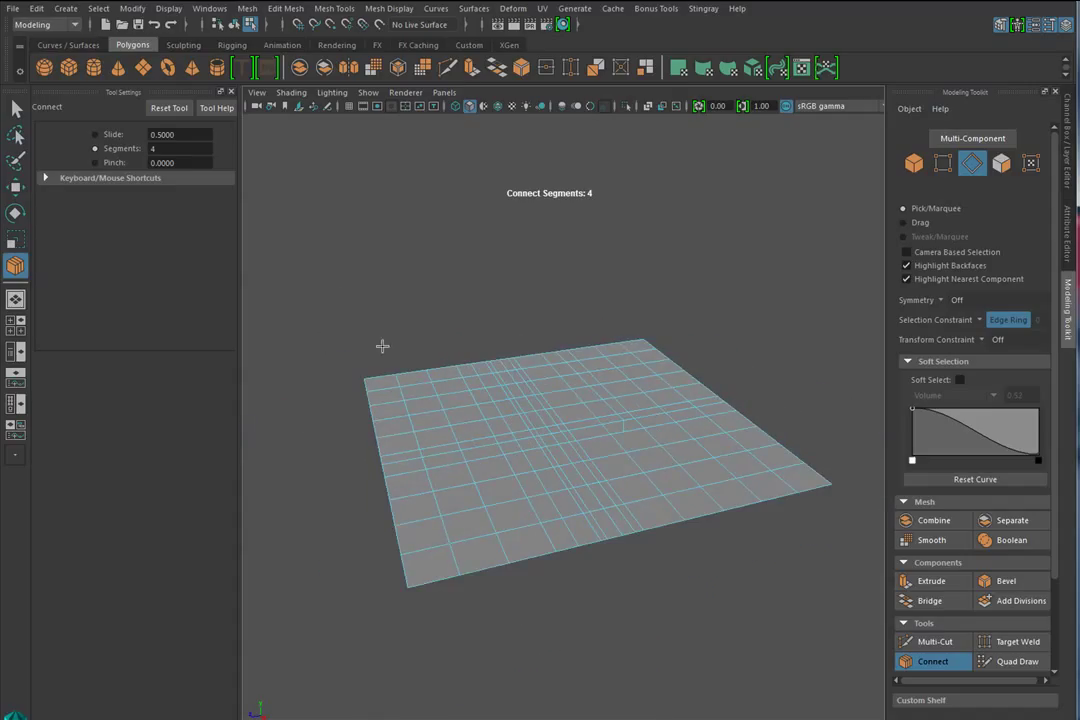
key("F8")
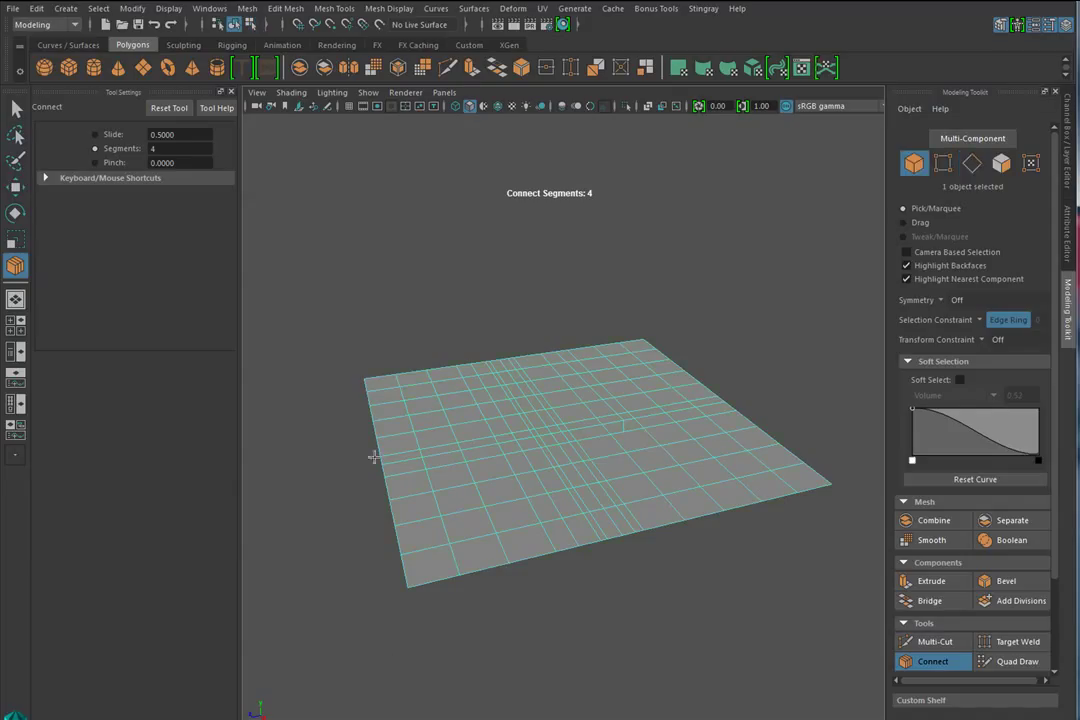
Select the left-side edge ring and convert it to a face column
left_click(933, 663)
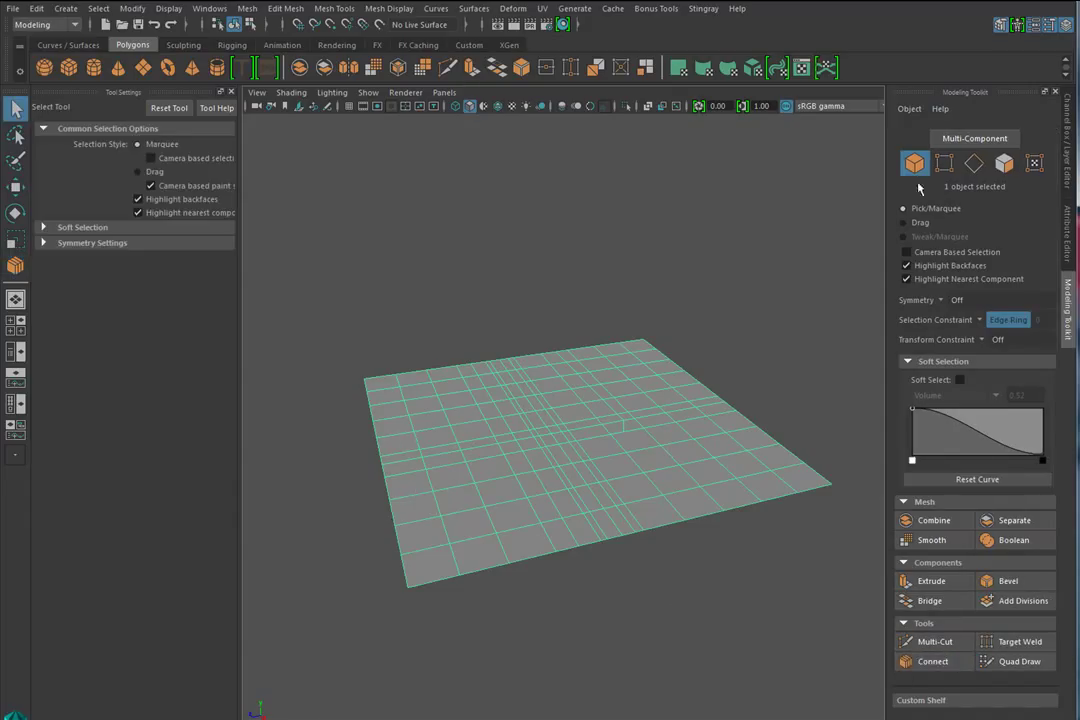
left_click(974, 163)
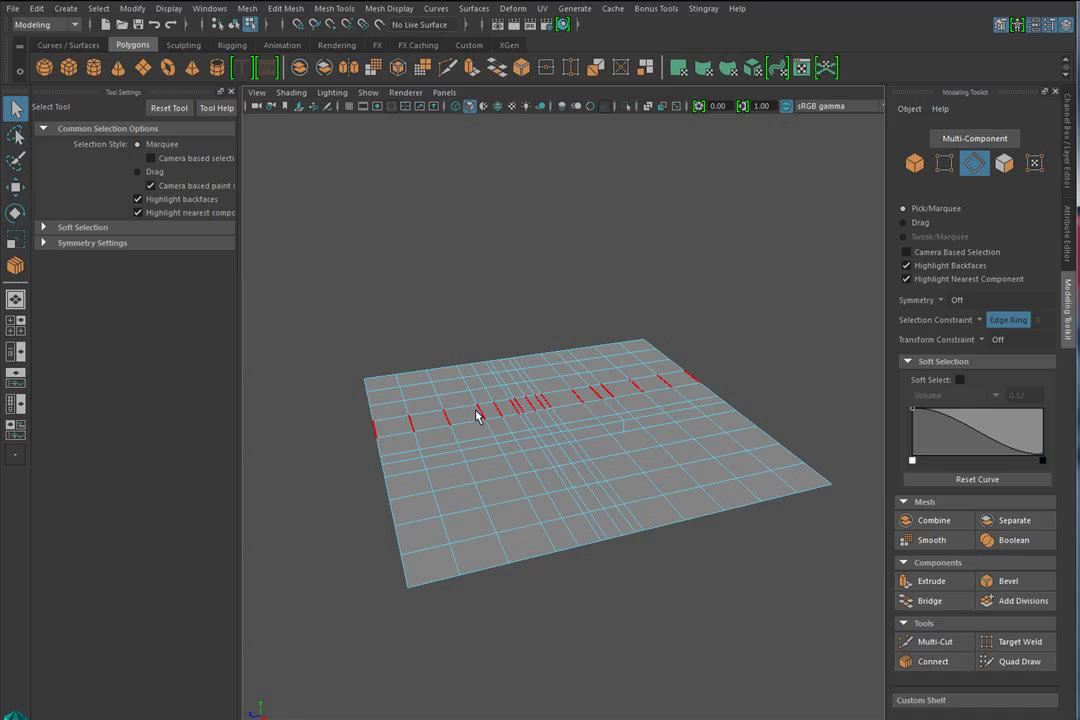
left_click(407, 453)
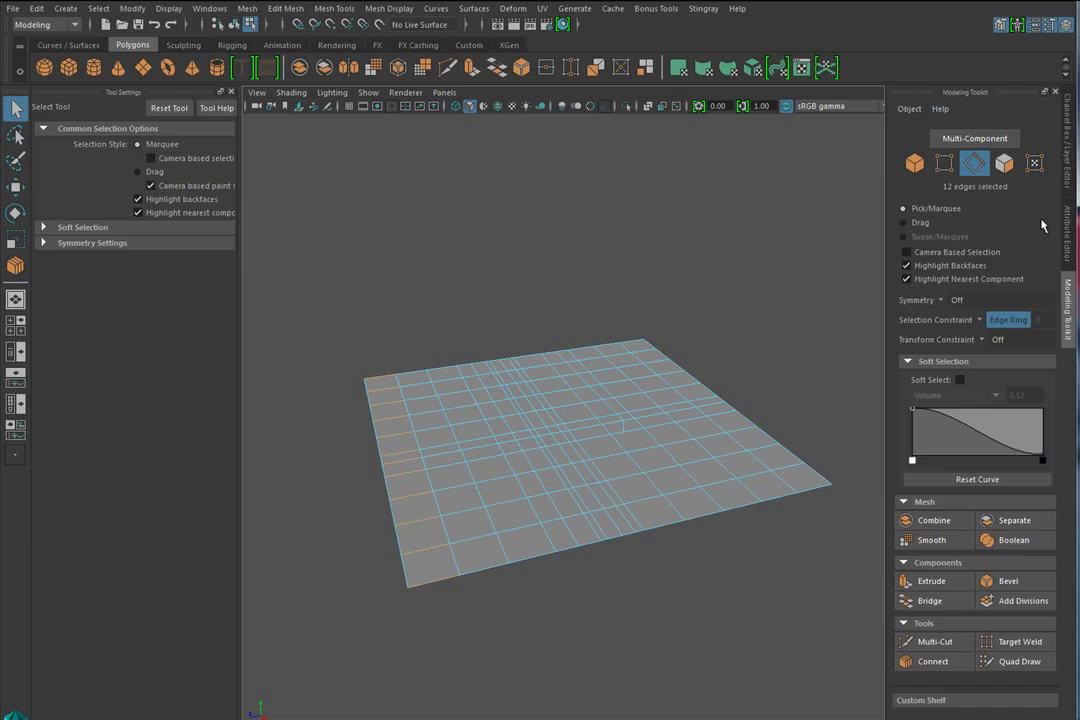
left_click(1005, 164)
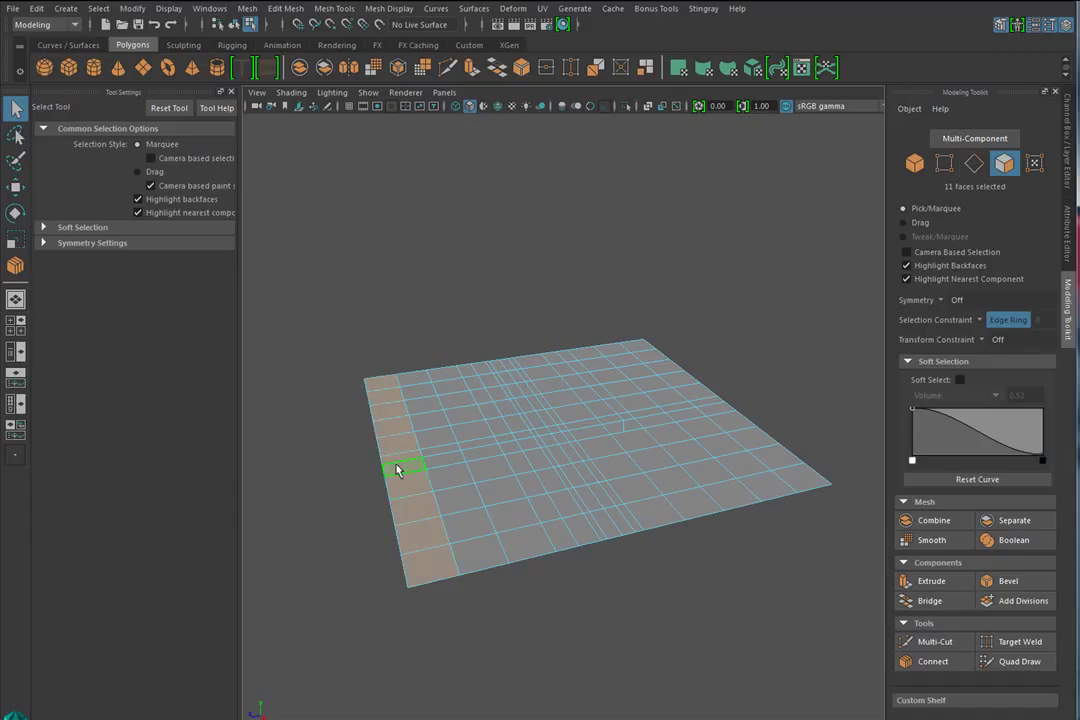
With Soft Select at radius 0.46, raise the faces into a ramp, then disable Soft Select
left_click(960, 380)
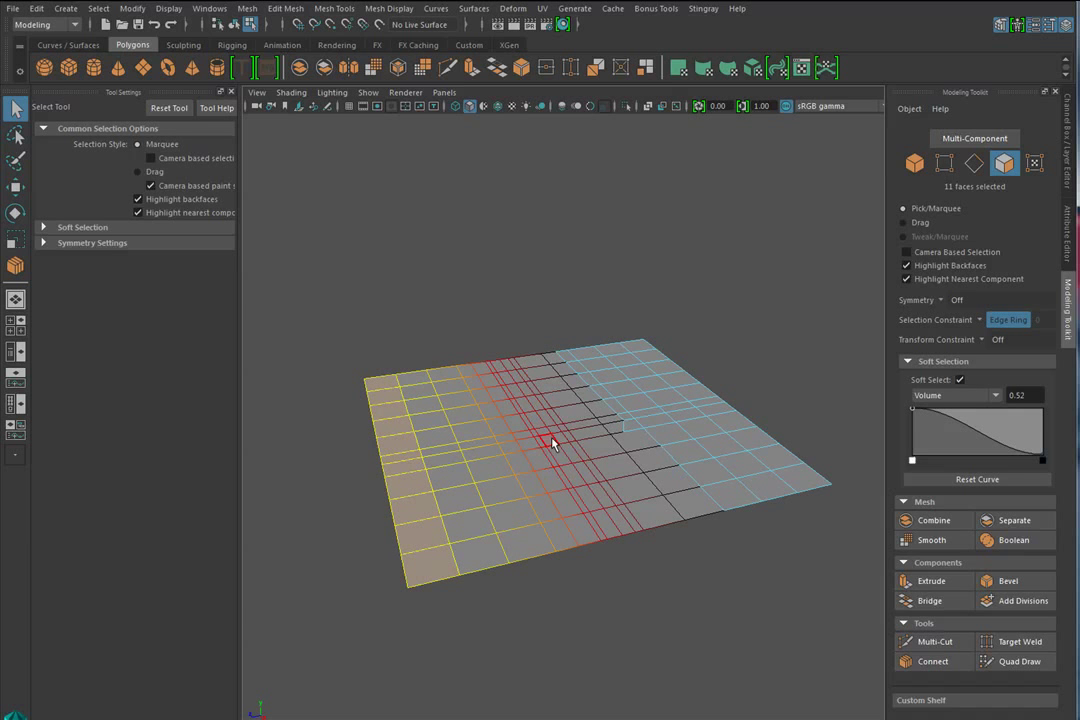
left_click_drag(552, 441, 536, 470)
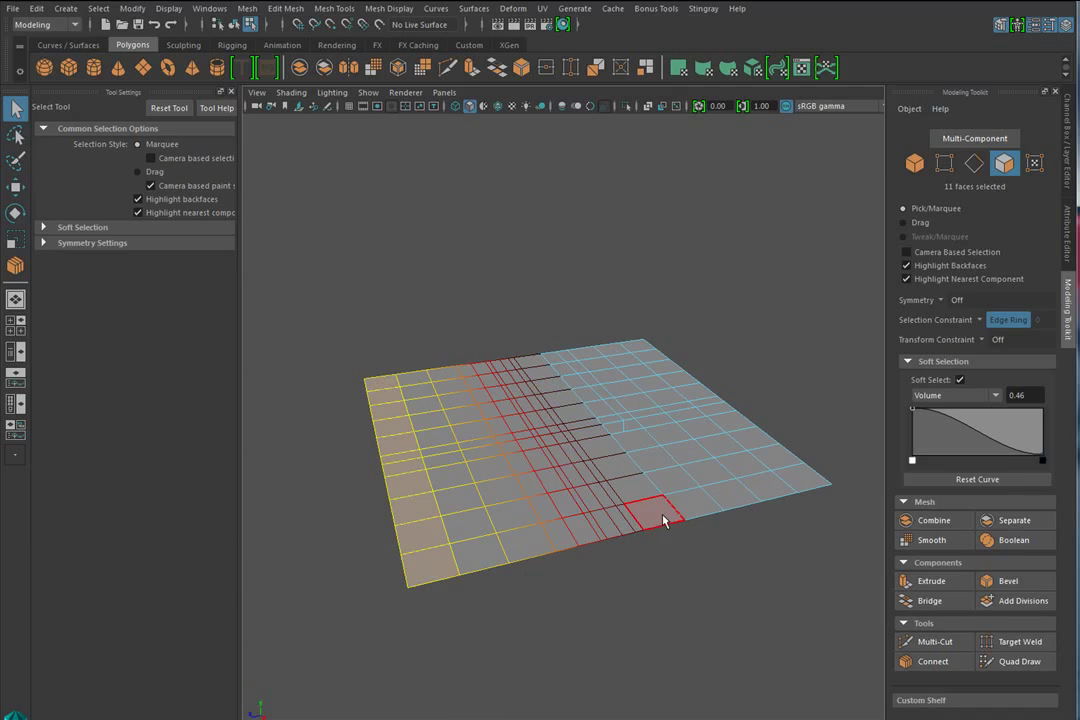
key("w")
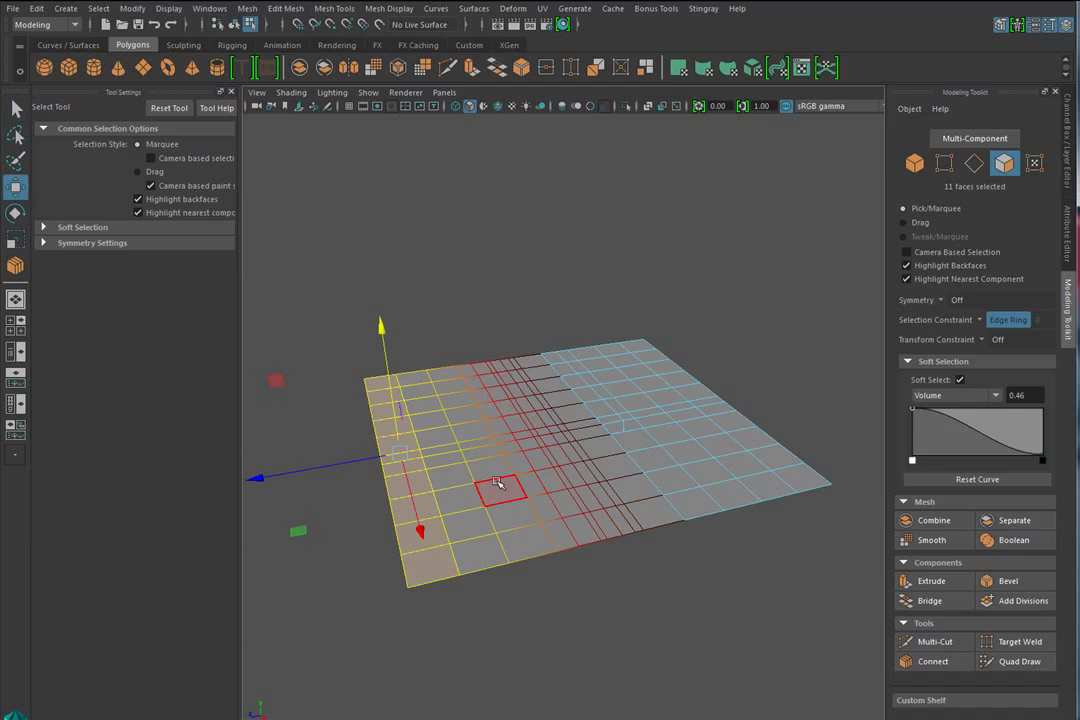
left_click_drag(383, 338, 369, 205)
scroll(497, 525, "up", 3)
left_click_drag(497, 525, 535, 514, "alt")
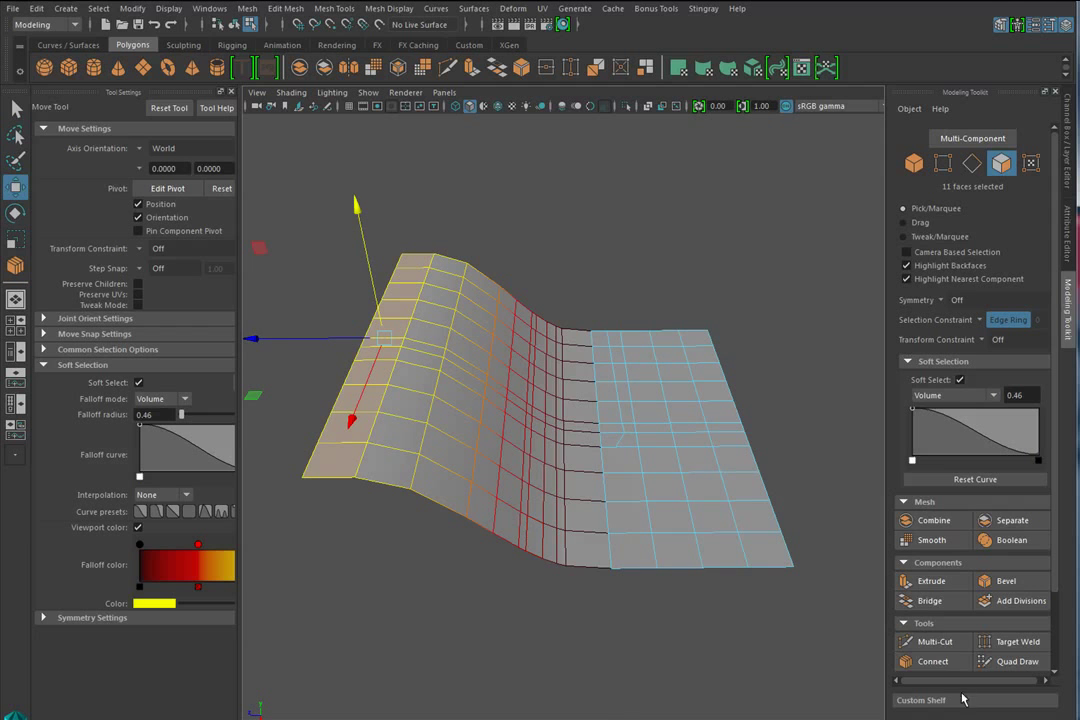
left_click(959, 380)
left_click_drag(530, 624, 560, 645, "alt")
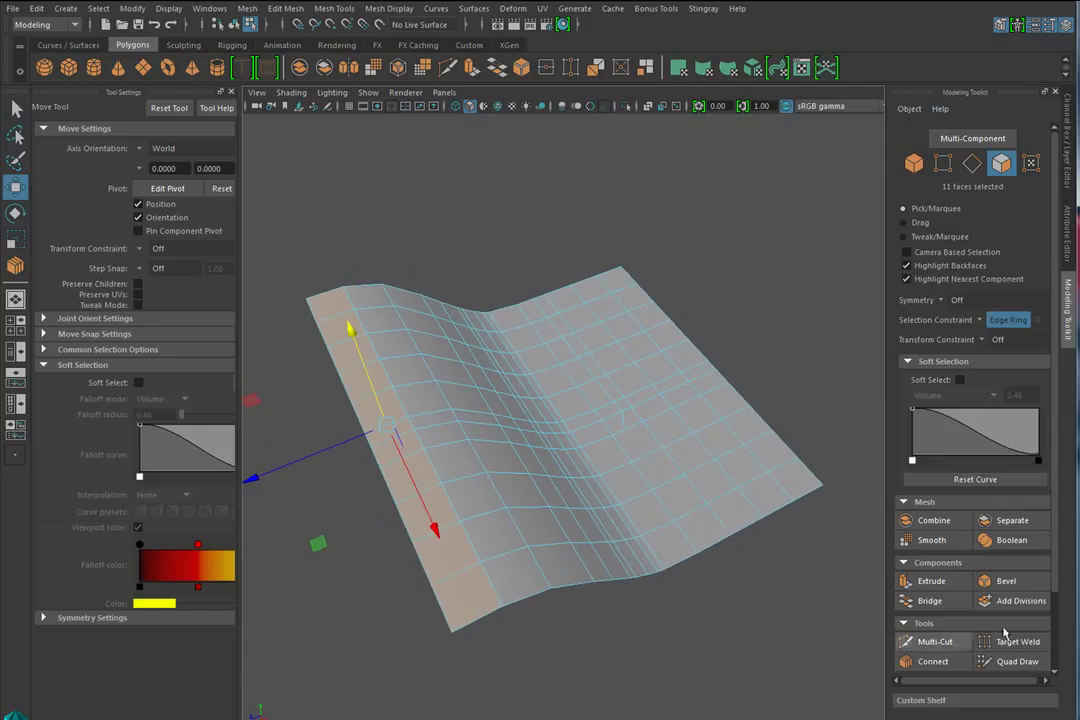
Delete four adjacent faces near the plane's right side to open a hole
left_click(737, 468)
key("Delete")
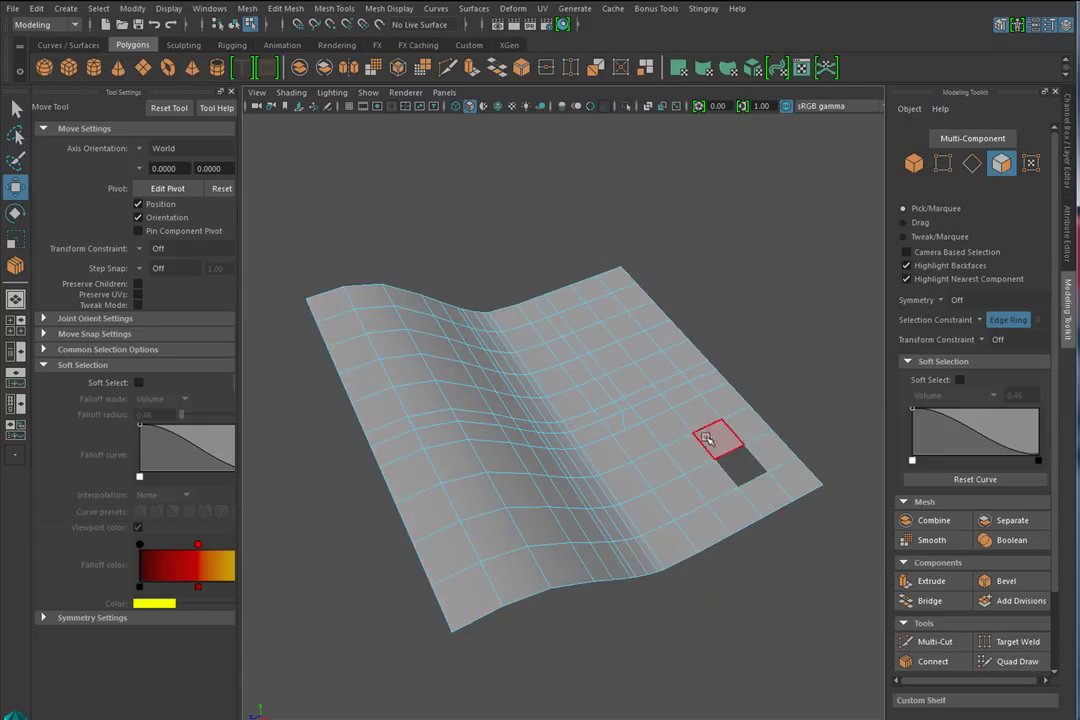
left_click(694, 413)
key("Delete")
left_click(672, 435)
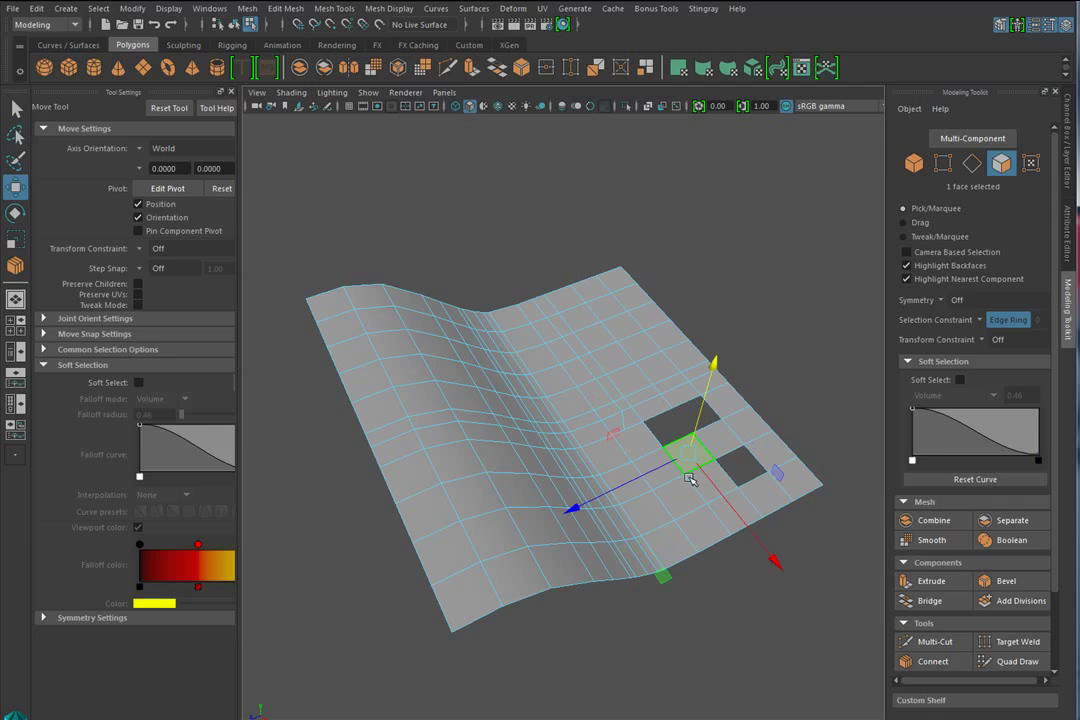
key("Delete")
left_click(652, 476)
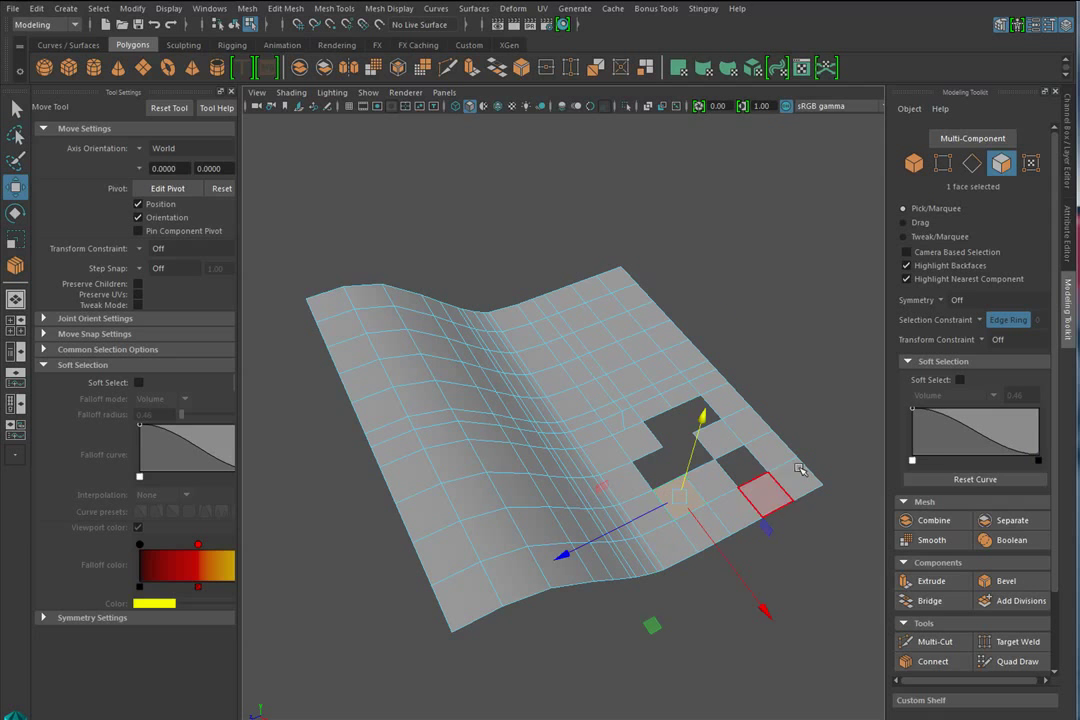
key("Delete")
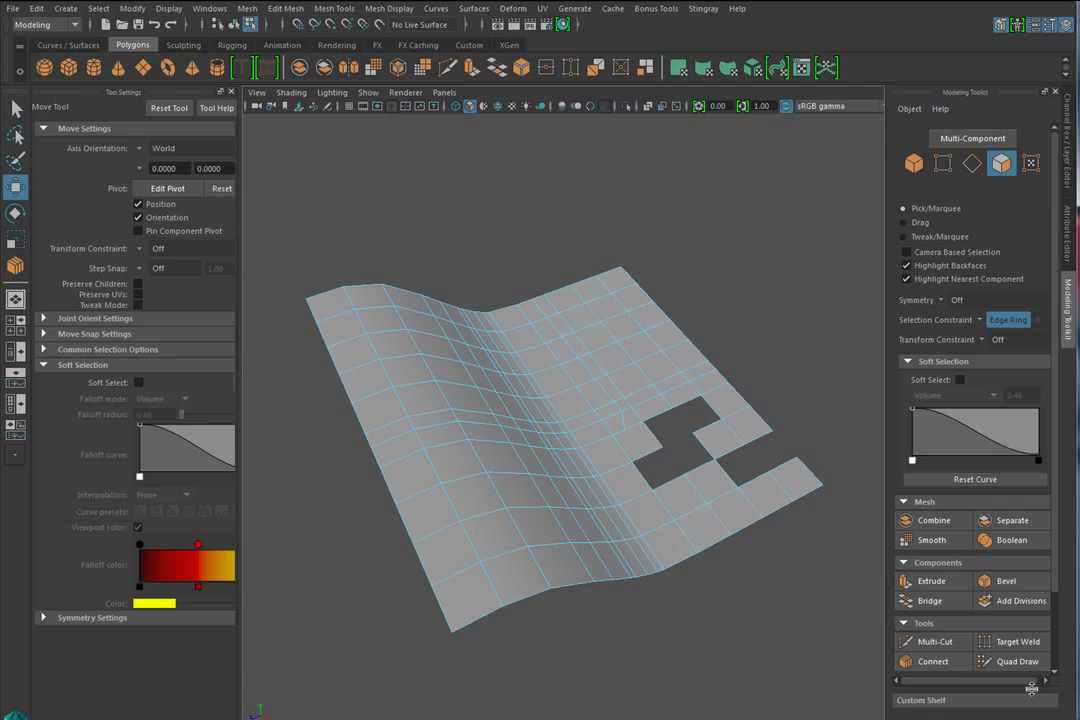
Zoom and pan to centre the hole, then activate Quad Draw
scroll(592, 488, "up", 3)
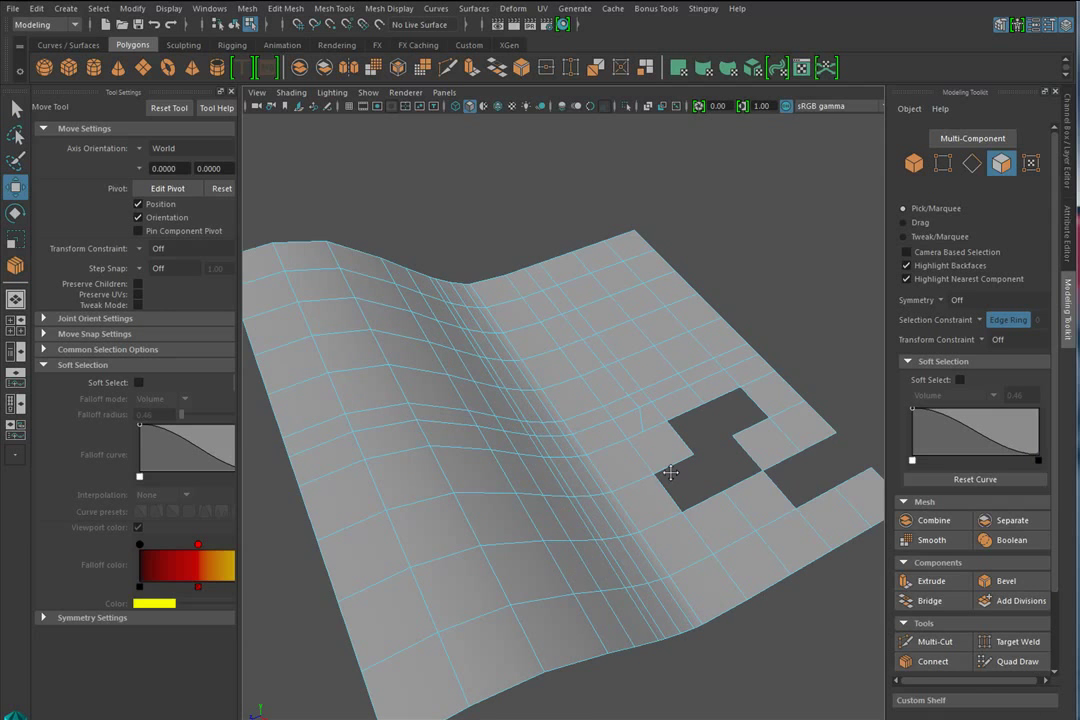
middle_click_drag(665, 468, 563, 488, "alt")
left_click(1012, 662)
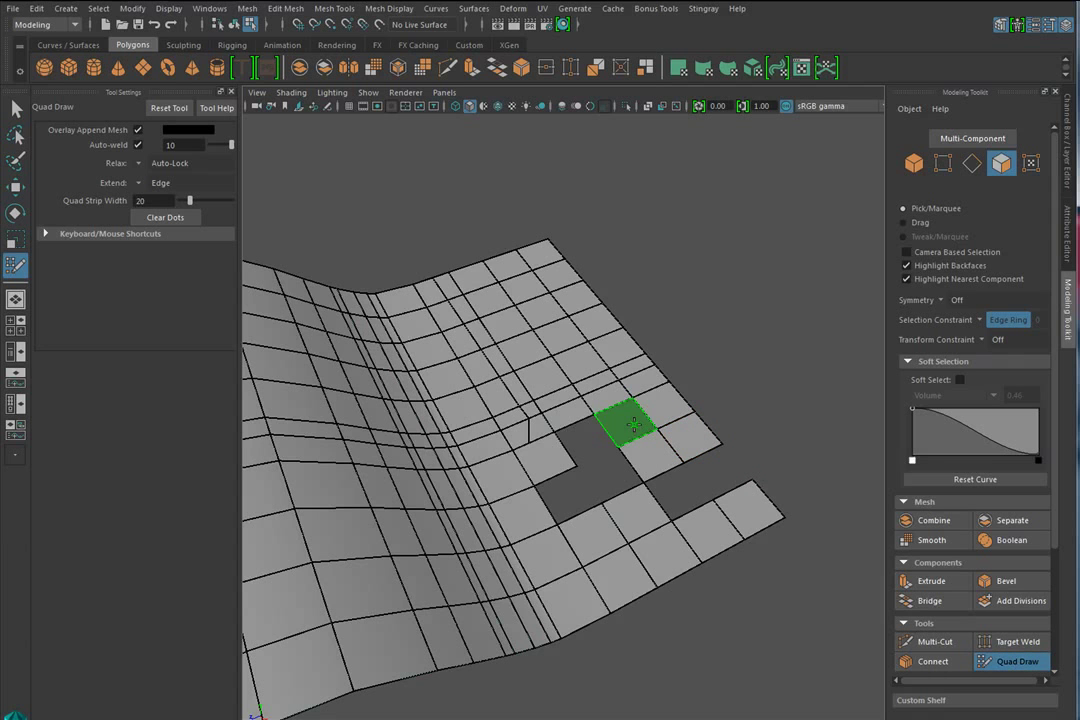
Fill the hole in the plane with Quad Draw faces, replacing a stray triangle with a quad
left_click(620, 423, "shift")
left_click(584, 440, "shift")
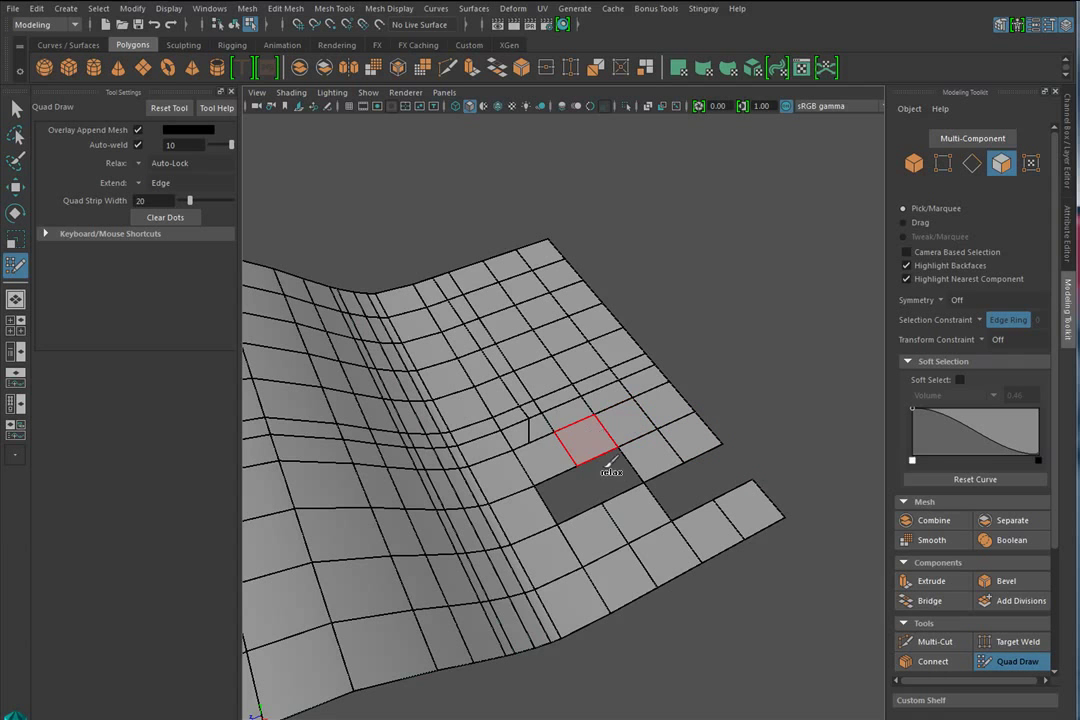
left_click(566, 497, "shift")
left_click(617, 476, "shift")
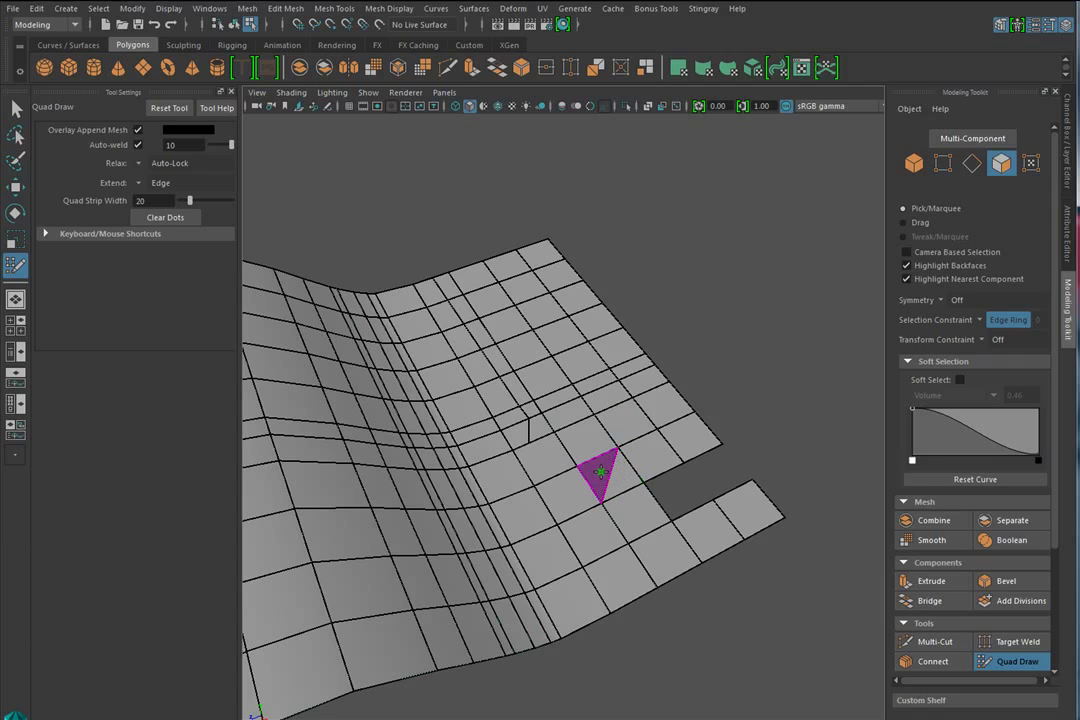
left_click(611, 475, "ctrl+shift")
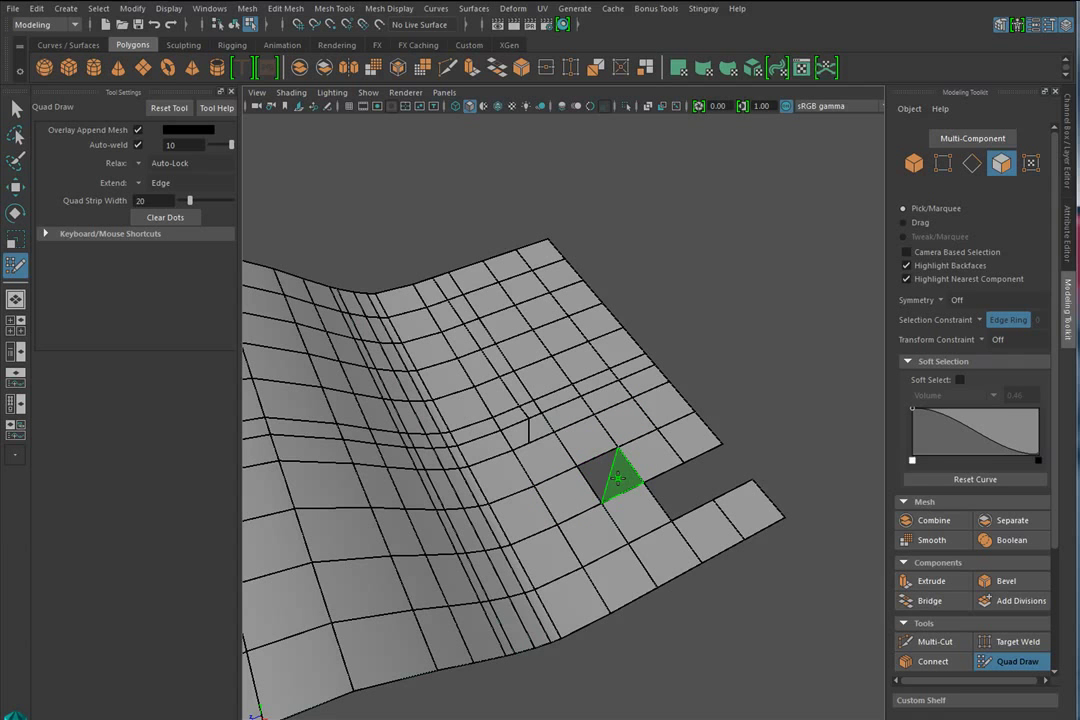
left_click(607, 472, "shift")
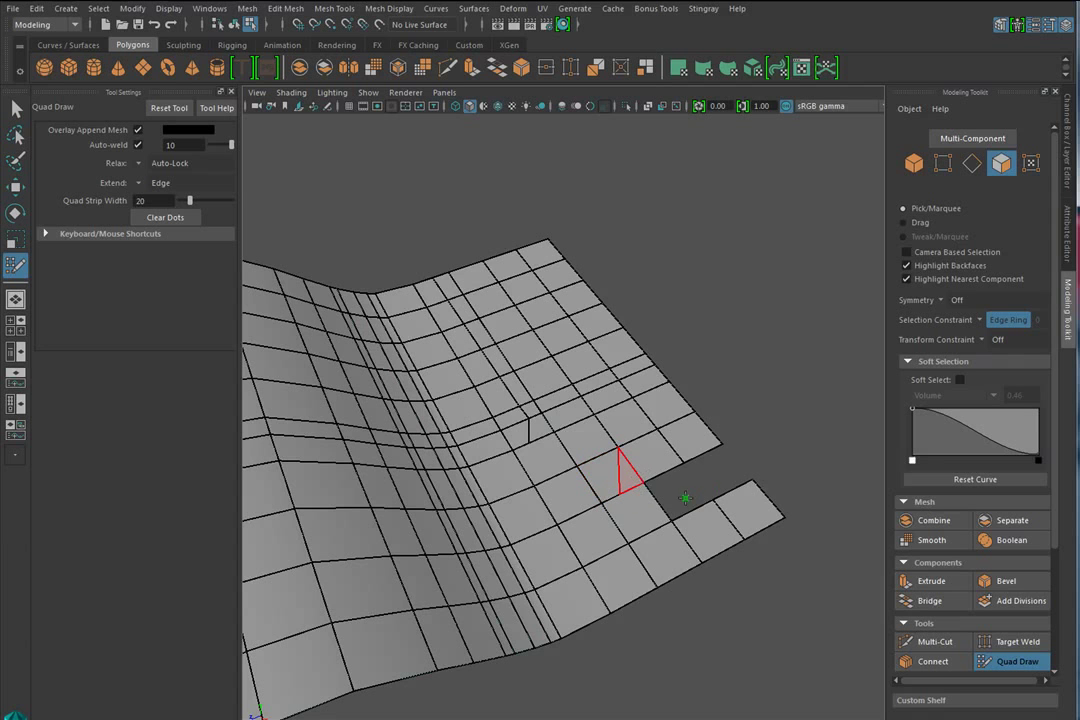
left_click(680, 494, "shift")
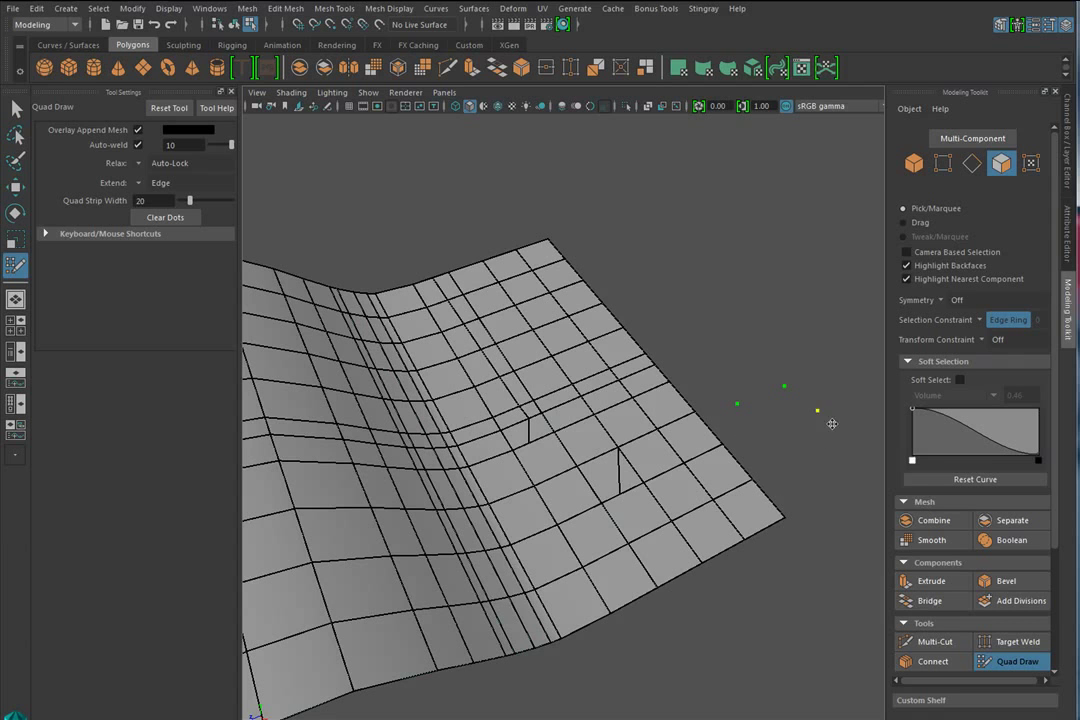
Place points beyond the plane's right edge and build two quads extending the border
left_click(806, 485)
key("shift")
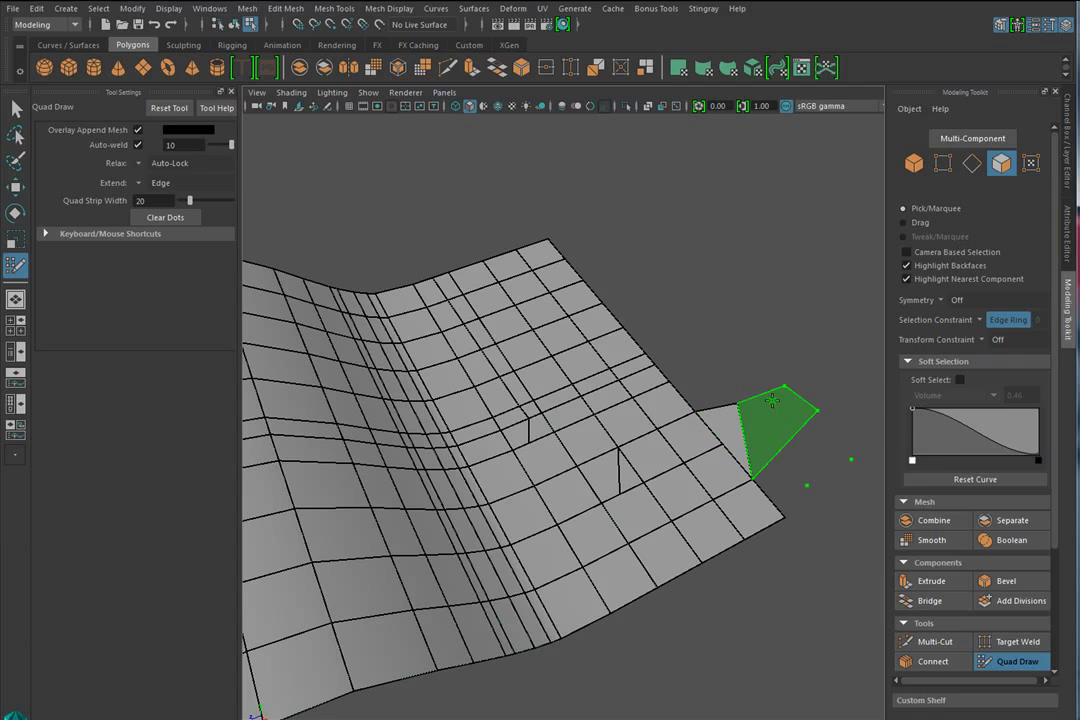
left_click(779, 402, "shift")
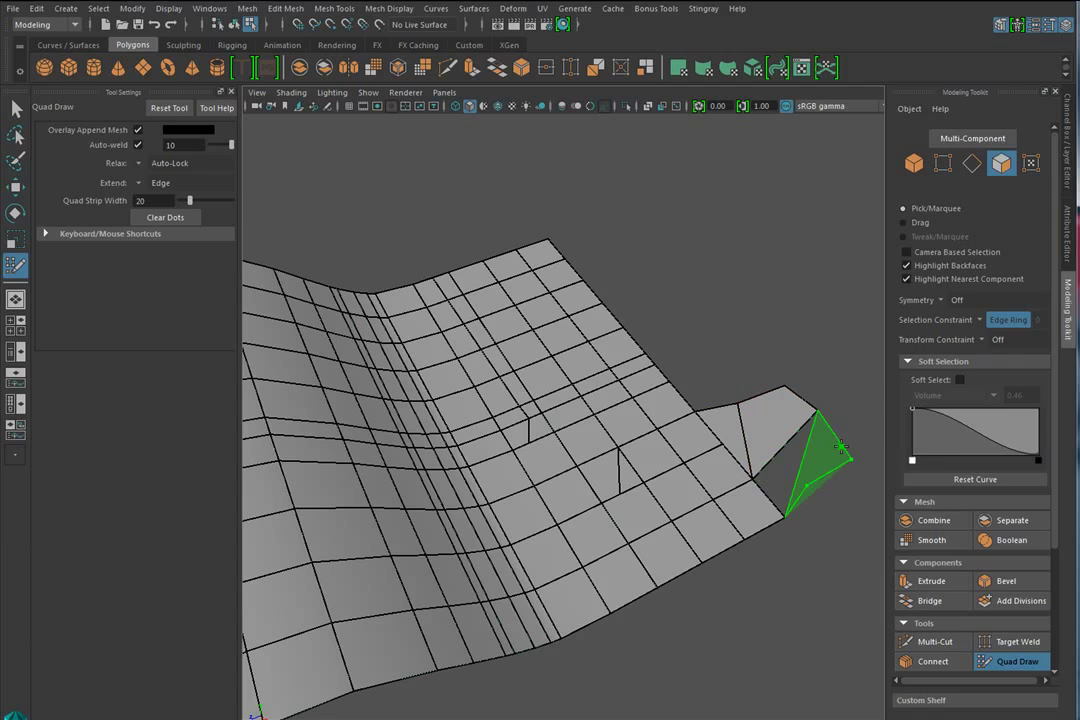
left_click(805, 450, "shift")
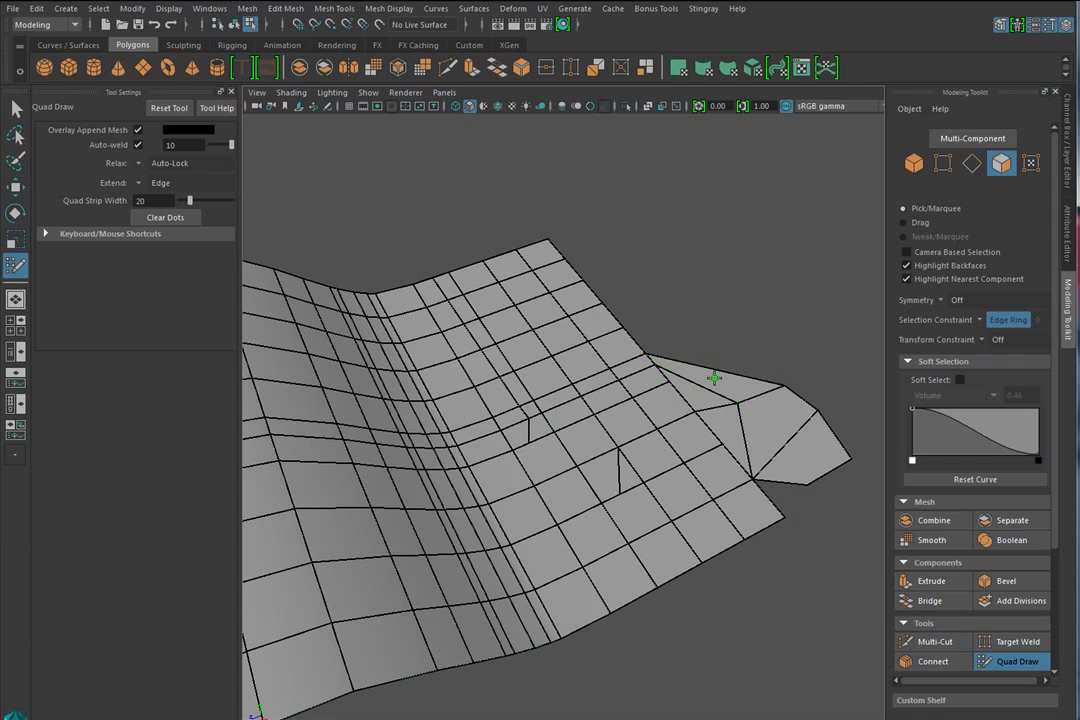
scroll(725, 612, "down", 3)
scroll(729, 607, "down", 2)
scroll(729, 607, "up", 2)
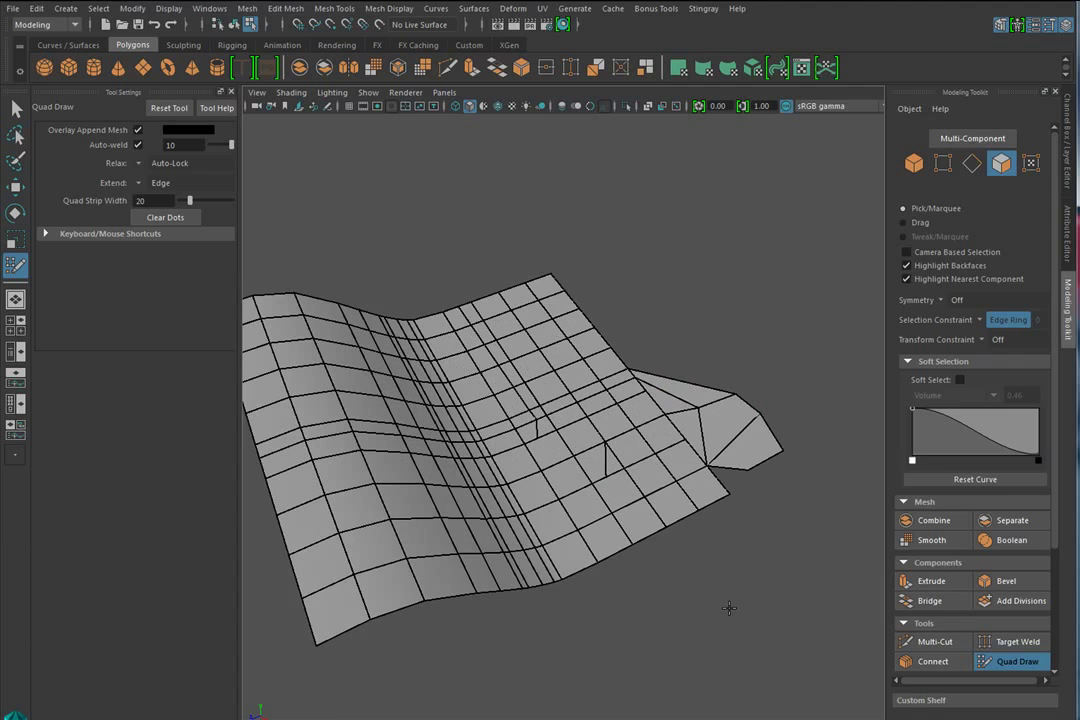